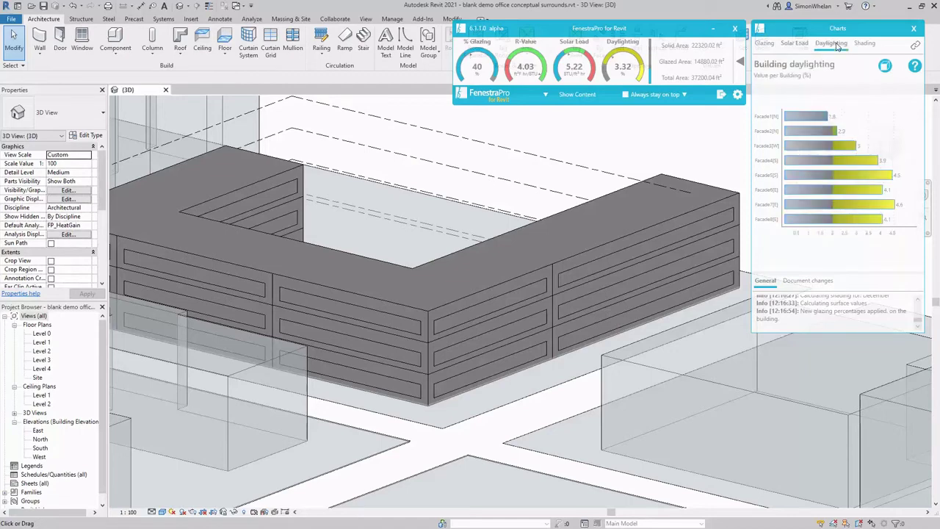
# Review the building shading and solar load charts and isolate the solar load of Facade4 [S].
pyautogui.click(864, 44)
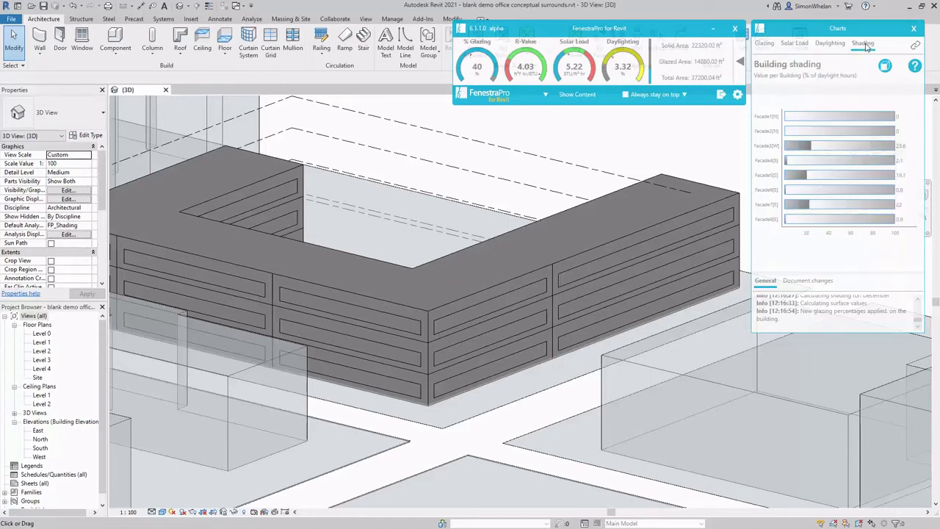
pyautogui.click(792, 44)
pyautogui.click(861, 160)
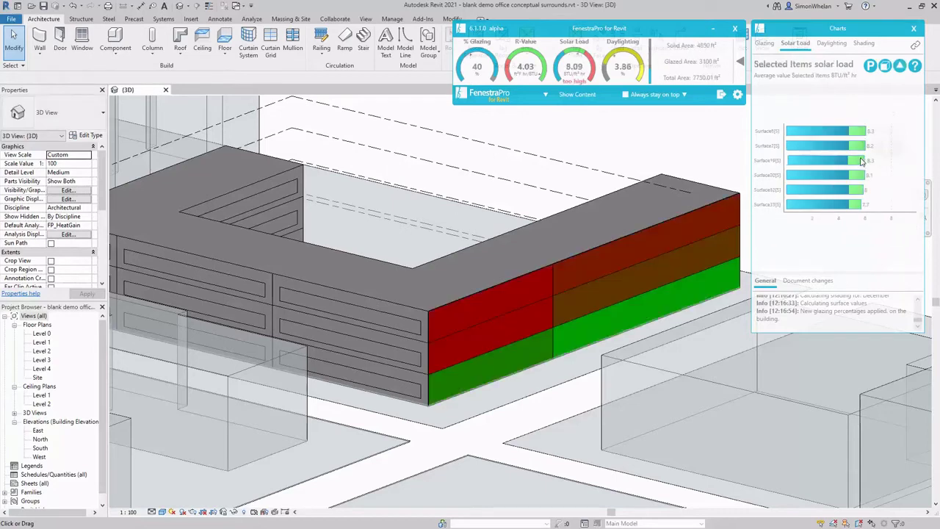
# Exclude Surface 7 [S] from the 4 Facade [S] selection in the Facade Navigator, include it again, and return to the dashboard.
pyautogui.click(546, 94)
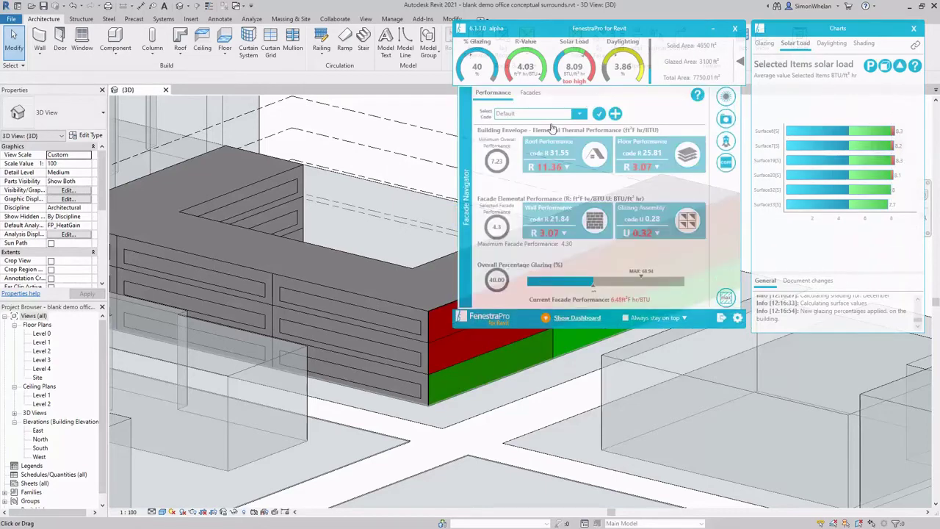
pyautogui.click(468, 192)
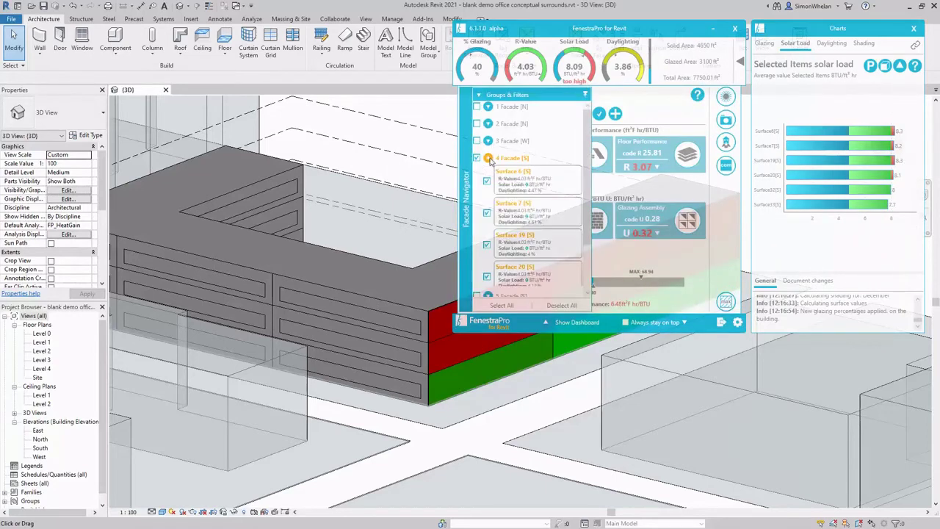
pyautogui.click(486, 213)
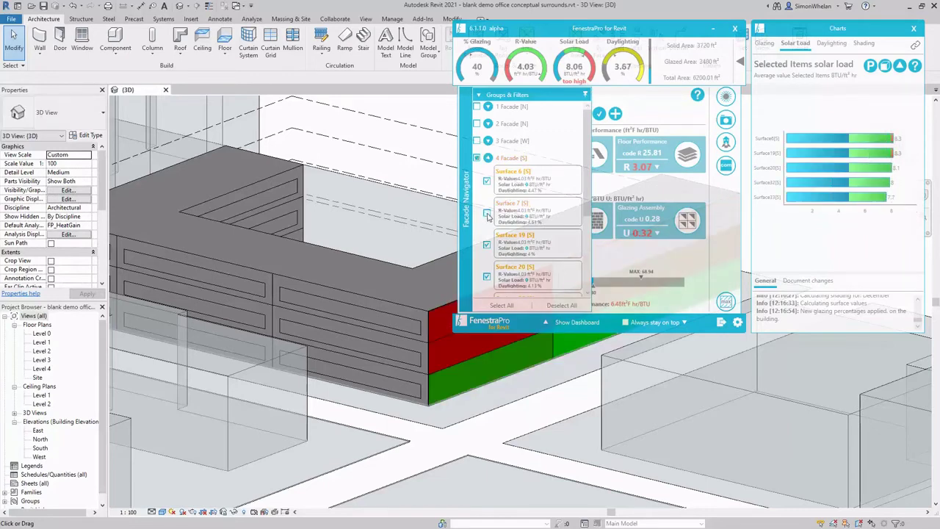
pyautogui.click(487, 214)
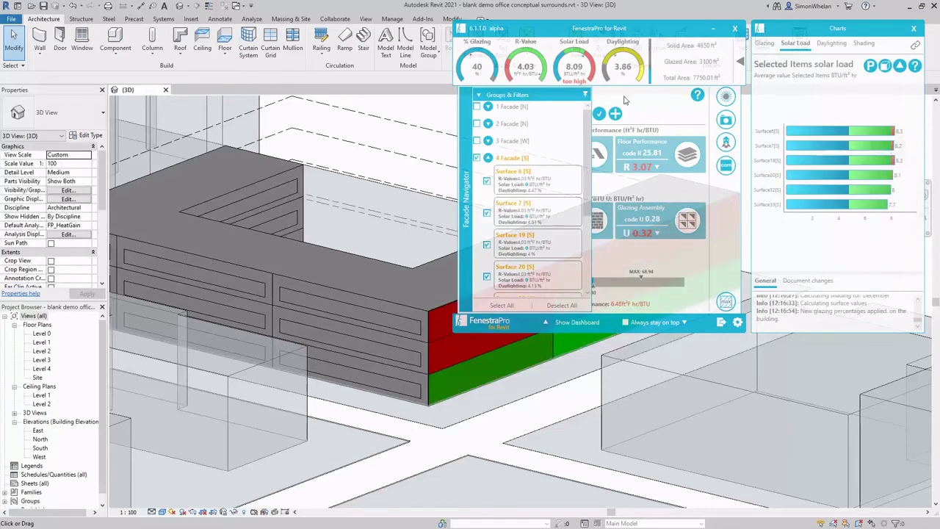
pyautogui.click(580, 323)
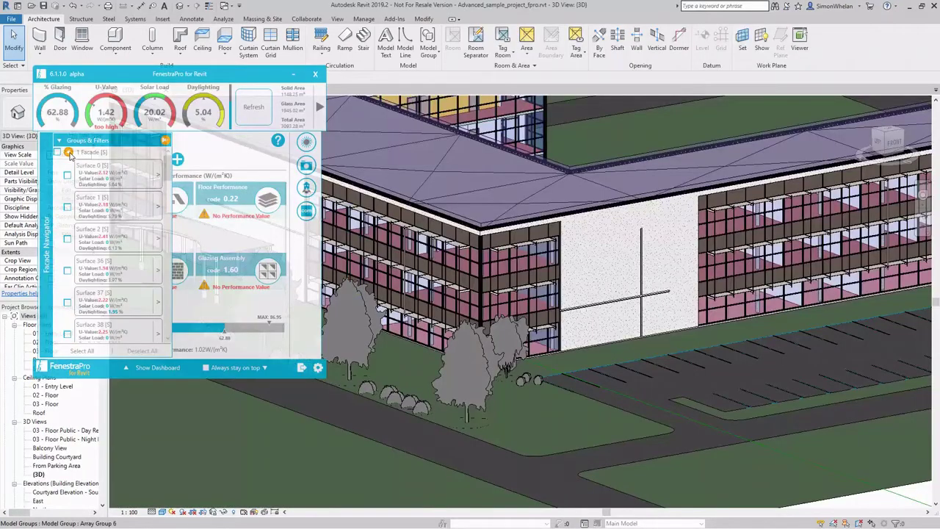
# Preview Surface 0 [S] and Surface 1 [S] from the first facade's list in the Facade Navigator.
pyautogui.moveTo(155, 179)
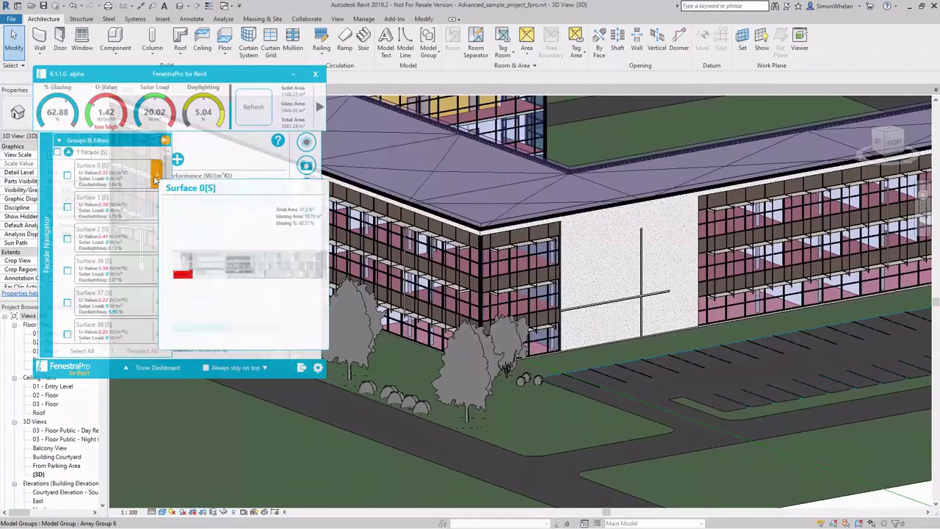
pyautogui.moveTo(155, 210)
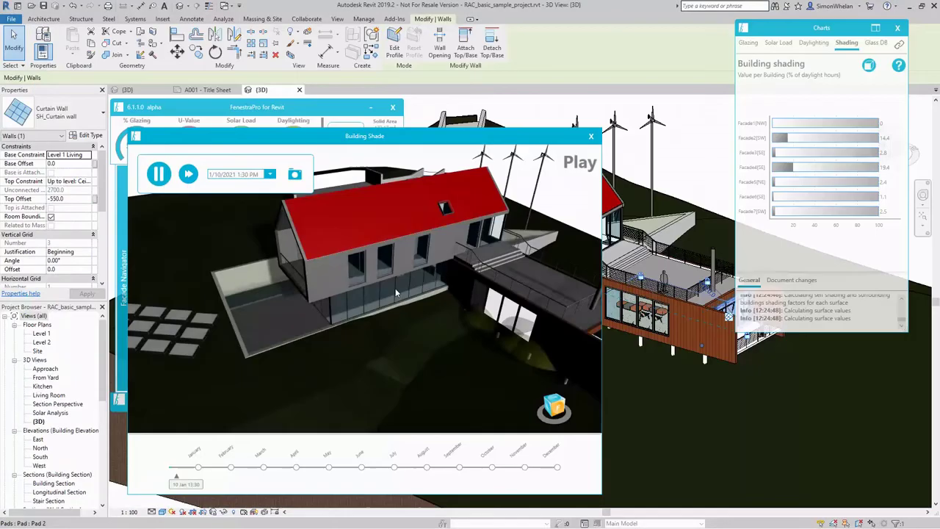
# Examine the shading on the house's curtain wall up close in the Building Shade simulation and speed up the playback.
pyautogui.scroll(4, 397, 293)
pyautogui.moveTo(419, 300); pyautogui.dragTo(438, 262, button='middle')
pyautogui.moveTo(411, 283); pyautogui.dragTo(389, 283, button='right')
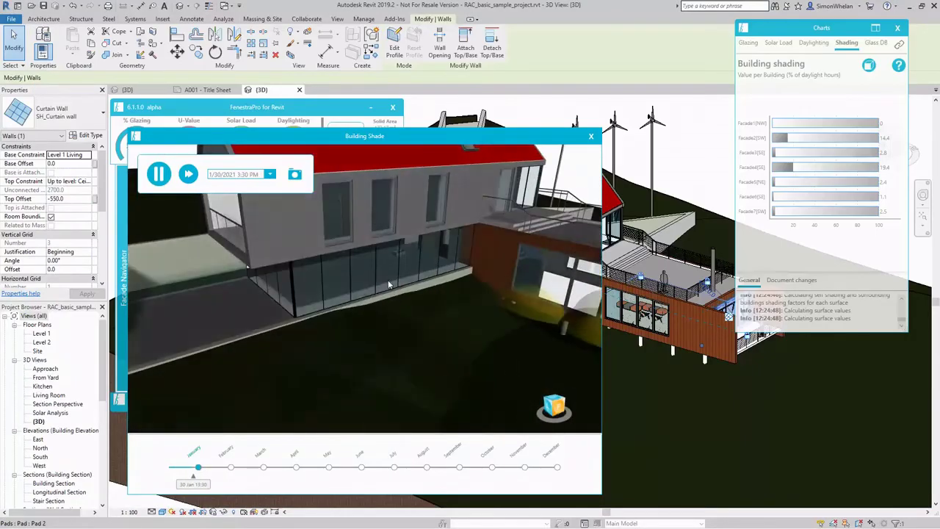
pyautogui.click(188, 174)
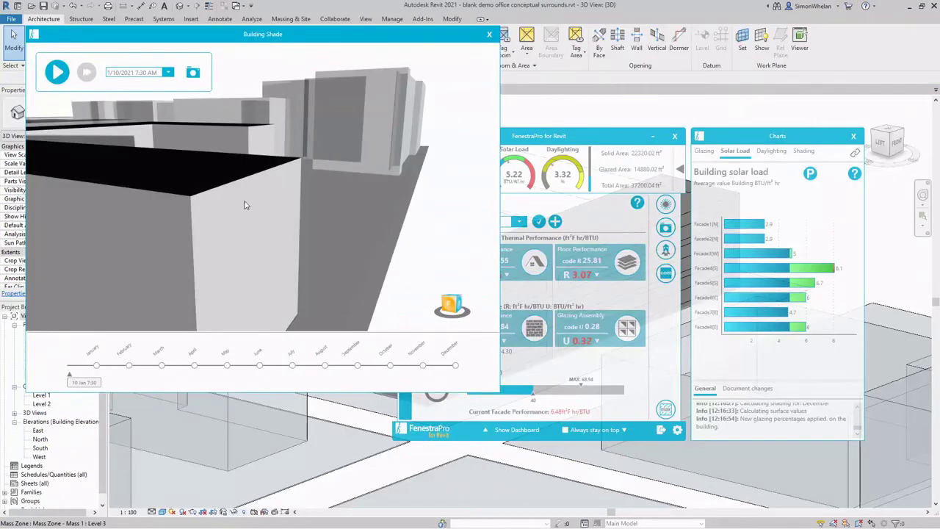
# Play the Building Shade simulation for the office model and view the whole building with its surroundings.
pyautogui.click(56, 72)
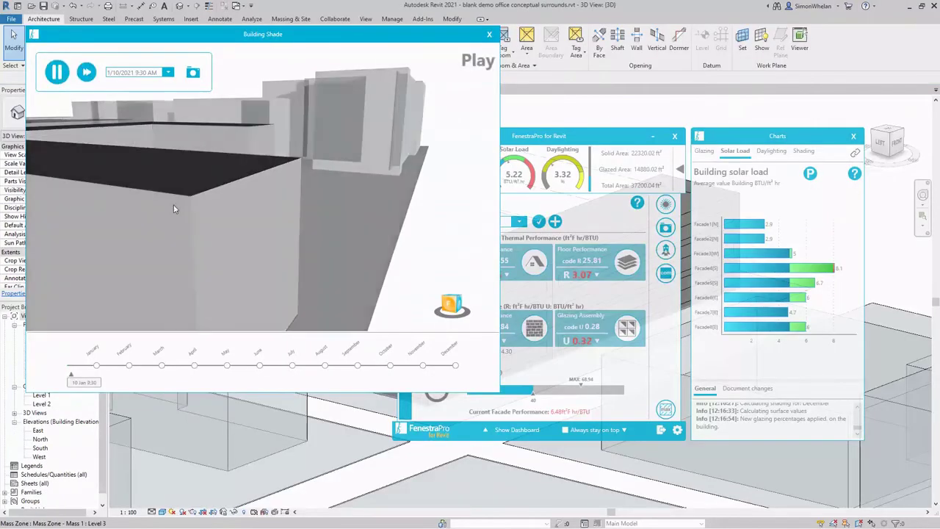
pyautogui.moveTo(186, 208); pyautogui.dragTo(255, 201, button='right')
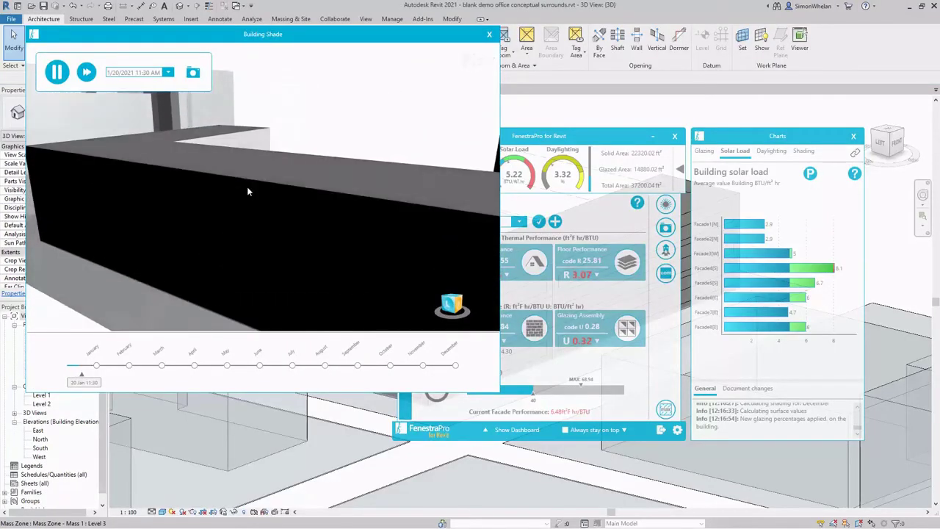
pyautogui.scroll(-5, 246, 184)
pyautogui.moveTo(309, 185); pyautogui.dragTo(282, 189, button='right')
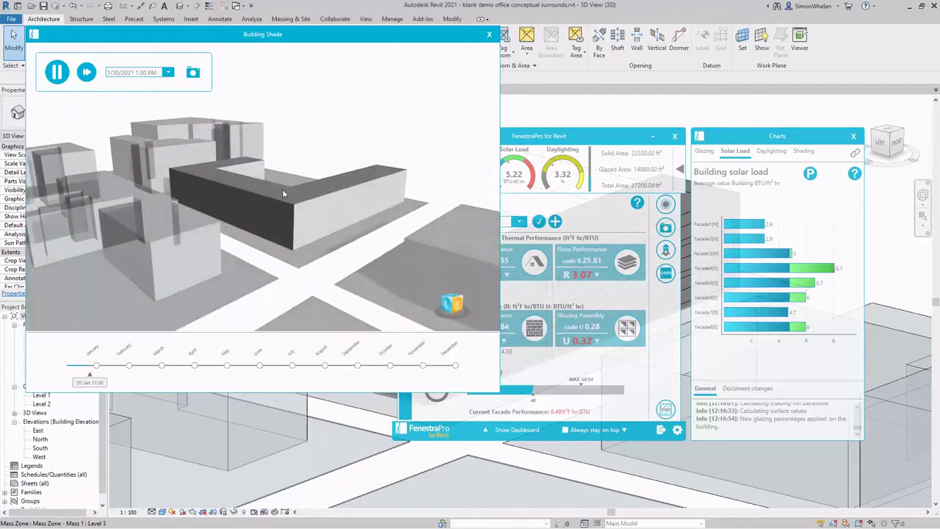
# Show the building shading chart and pick the Facade3 [W] bar.
pyautogui.click(803, 151)
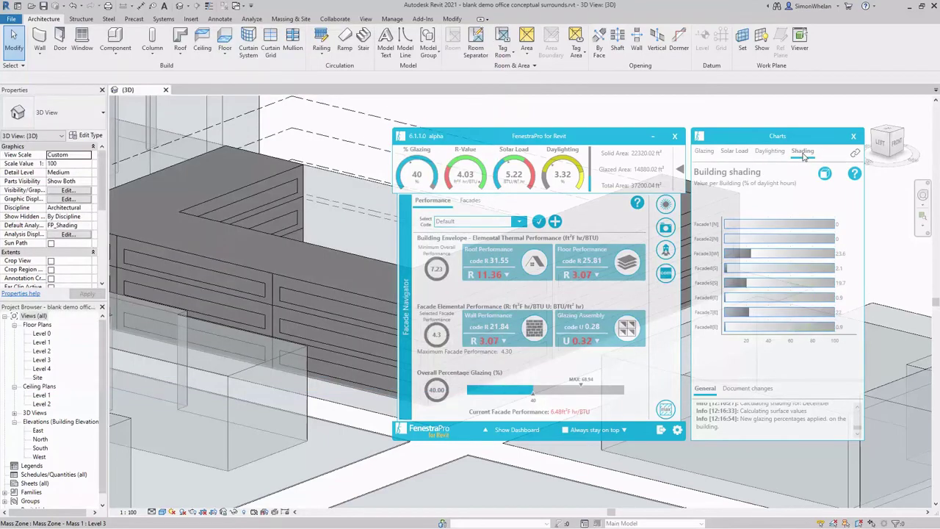
pyautogui.click(739, 255)
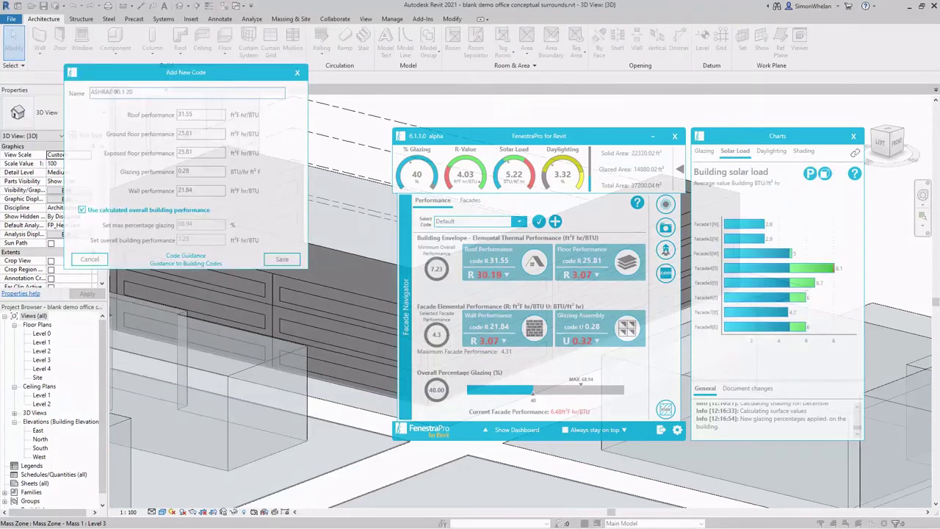
# Save the new code ASHRAE 90.1 2017 with roof 25, ground floor 24, glazing 0.40, calculated overall performance off and maximum glazing 40%.
pyautogui.click(200, 111)
pyautogui.write('25')
pyautogui.click(202, 133)
pyautogui.write('2')
pyautogui.click(85, 210)
pyautogui.moveTo(188, 223); pyautogui.dragTo(135, 227)
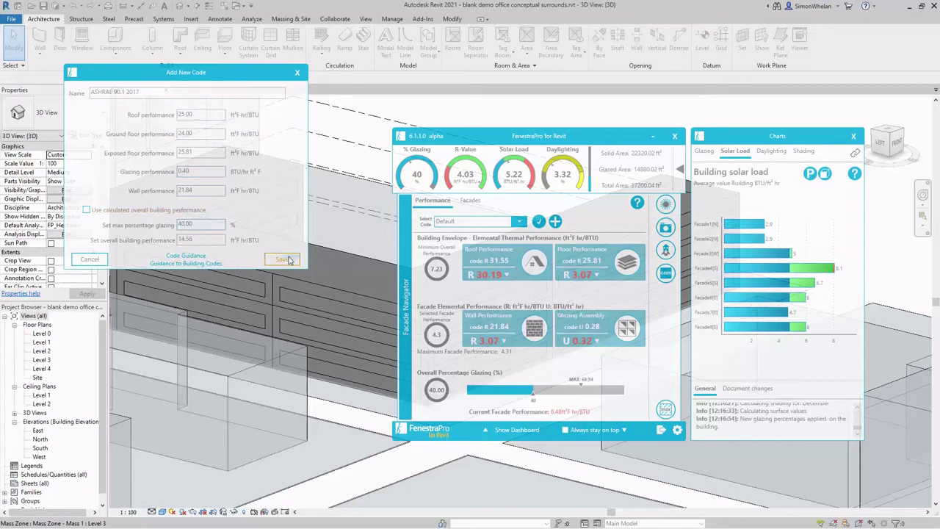
pyautogui.click(296, 259)
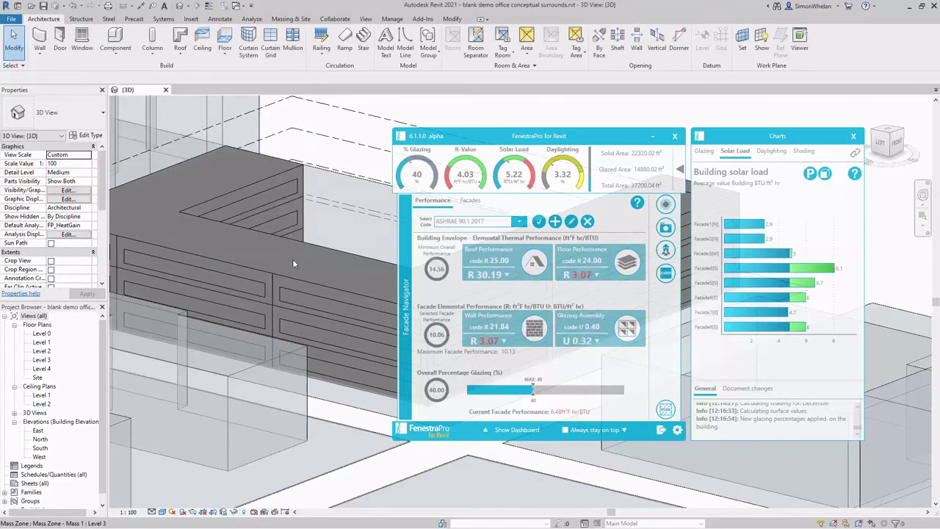
# Switch the performance code to Default, then collapse and restore the detailed content.
pyautogui.click(518, 221)
pyautogui.click(500, 239)
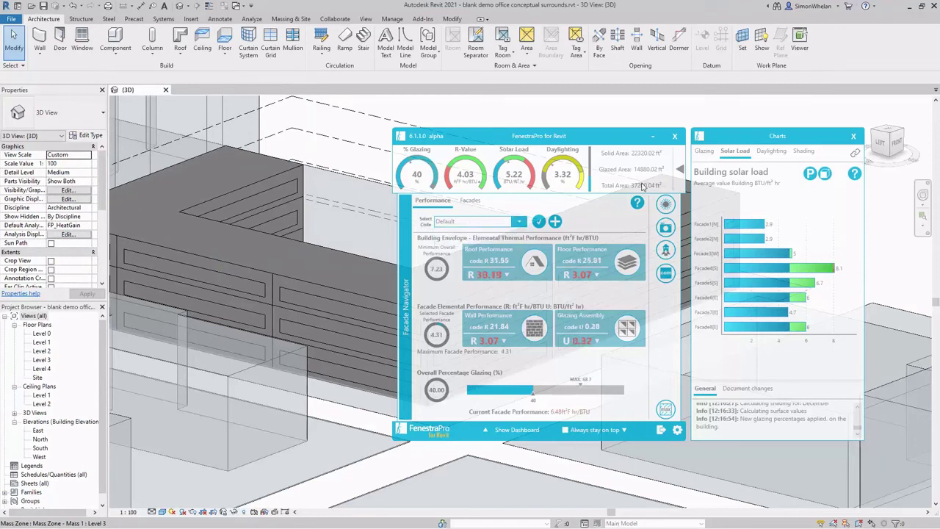
pyautogui.click(511, 430)
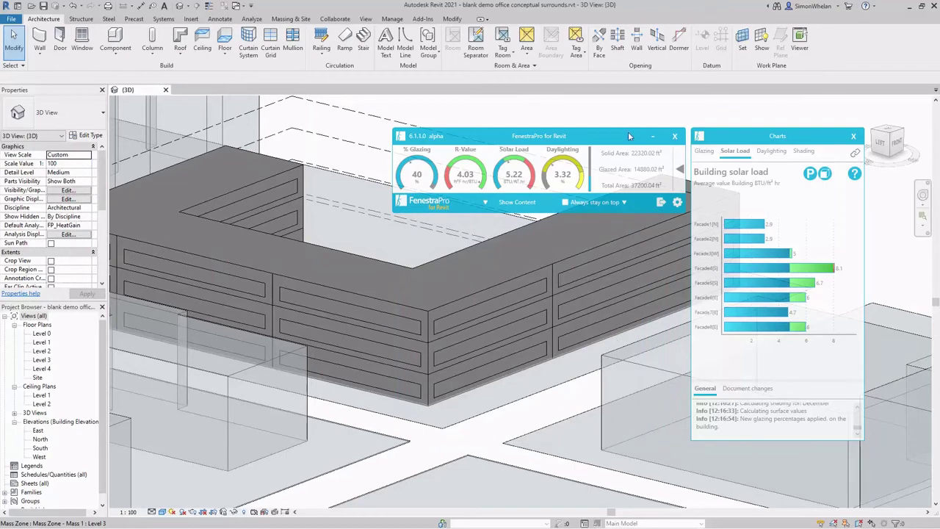
pyautogui.click(514, 203)
# Select the ASHRAE 90.1 2017 code and apply it to the building's performance values.
pyautogui.click(517, 221)
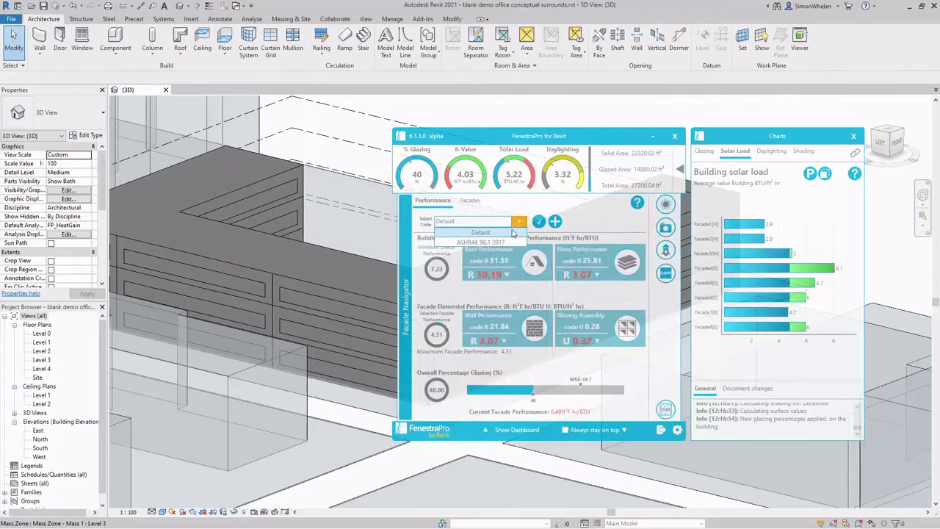
pyautogui.click(500, 243)
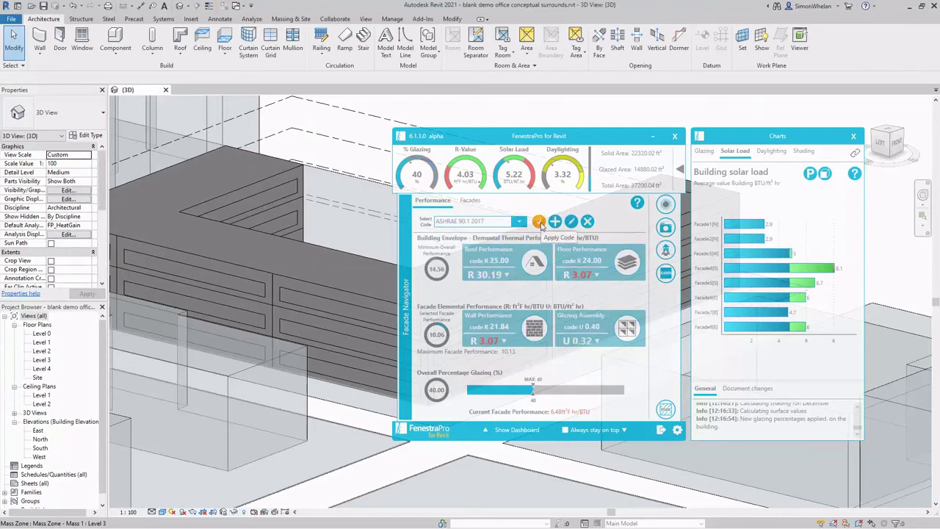
pyautogui.click(539, 221)
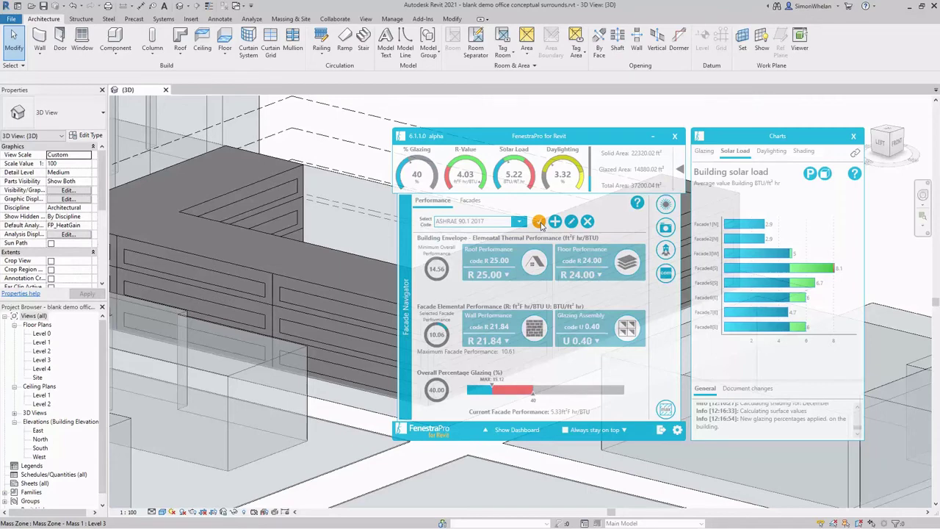
# Select all surfaces of 4 Facade [S] and set their glazed percentage to 65%.
pyautogui.click(415, 299)
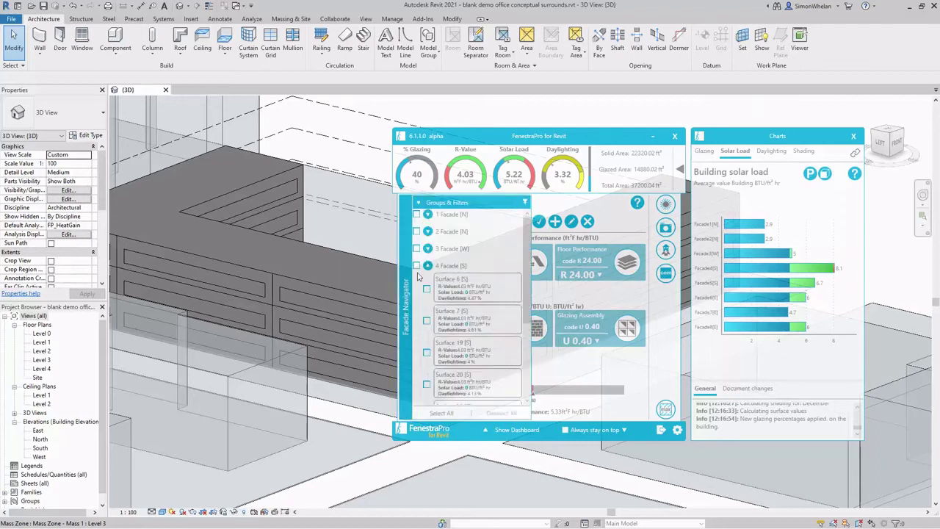
pyautogui.click(815, 269)
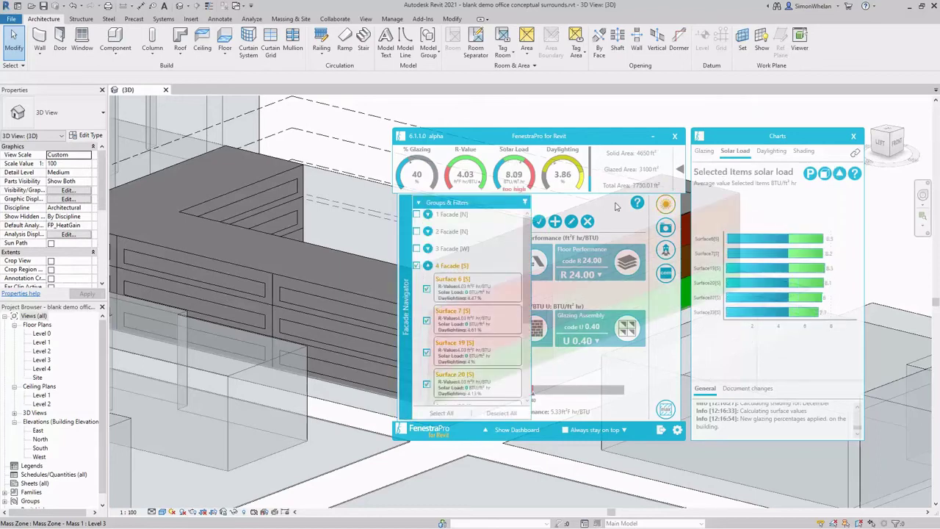
pyautogui.click(475, 202)
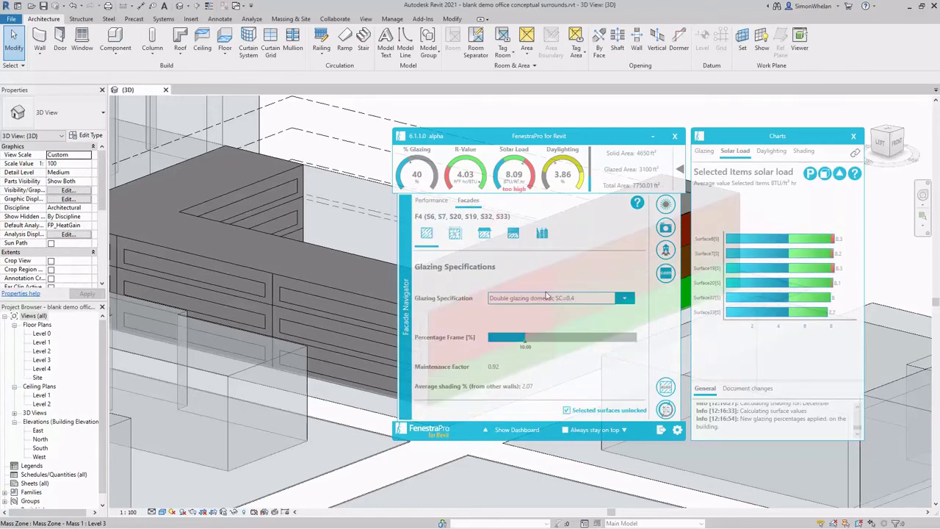
pyautogui.click(456, 233)
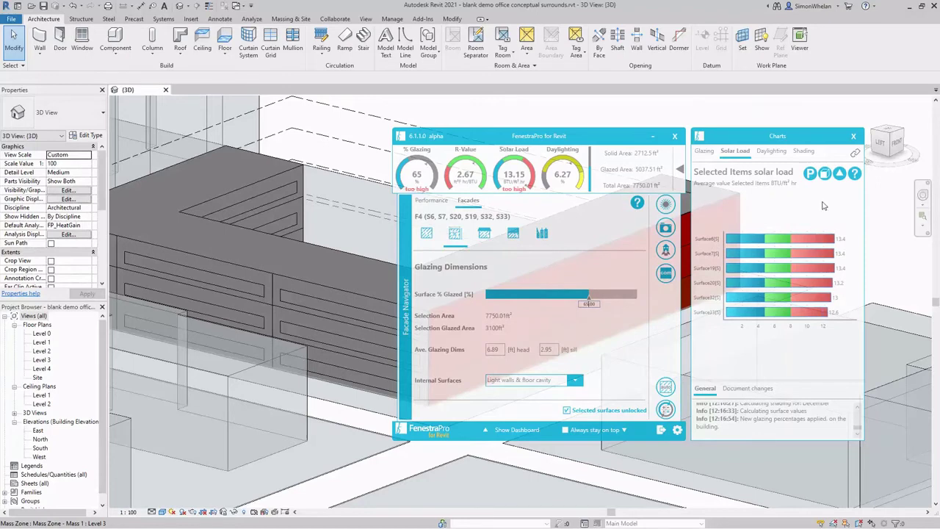
pyautogui.click(840, 173)
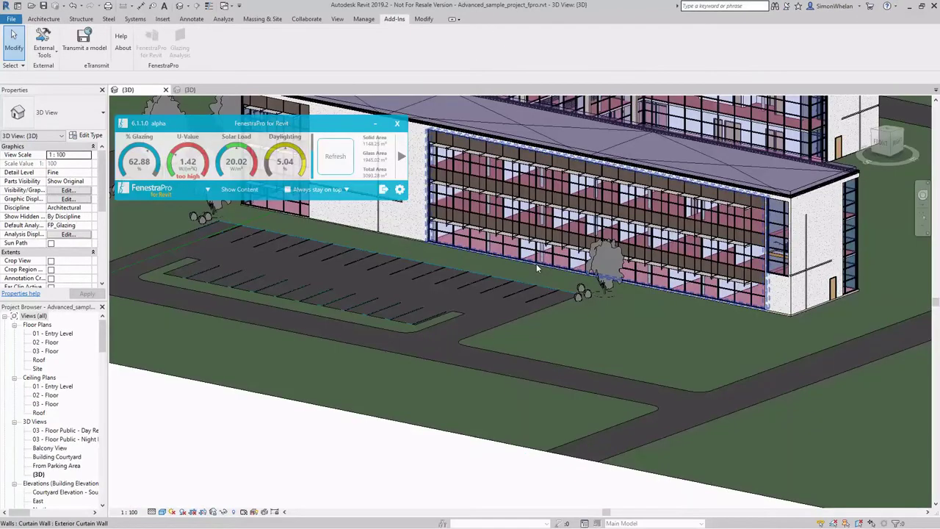
# Select the Exterior Curtain Wall in the sample project and review its glazing, solar load, daylighting and shading charts.
pyautogui.click(537, 269)
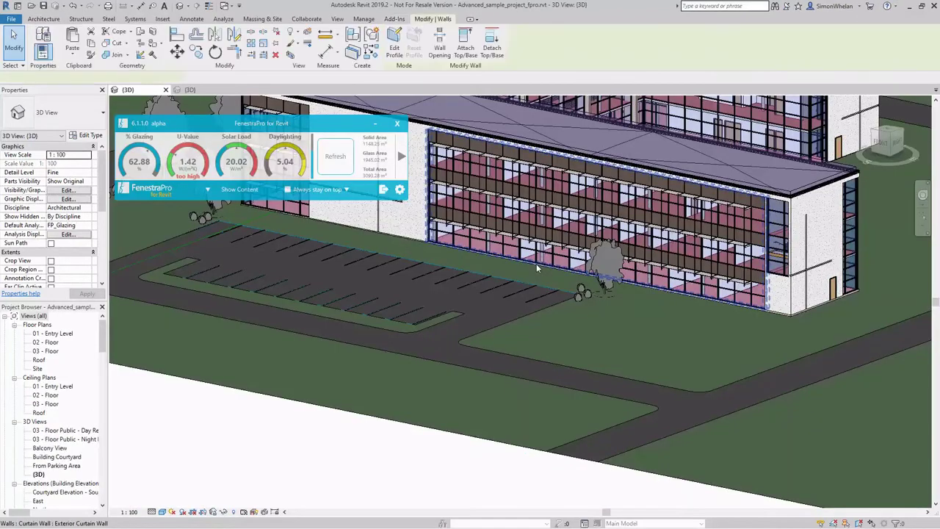
pyautogui.click(401, 158)
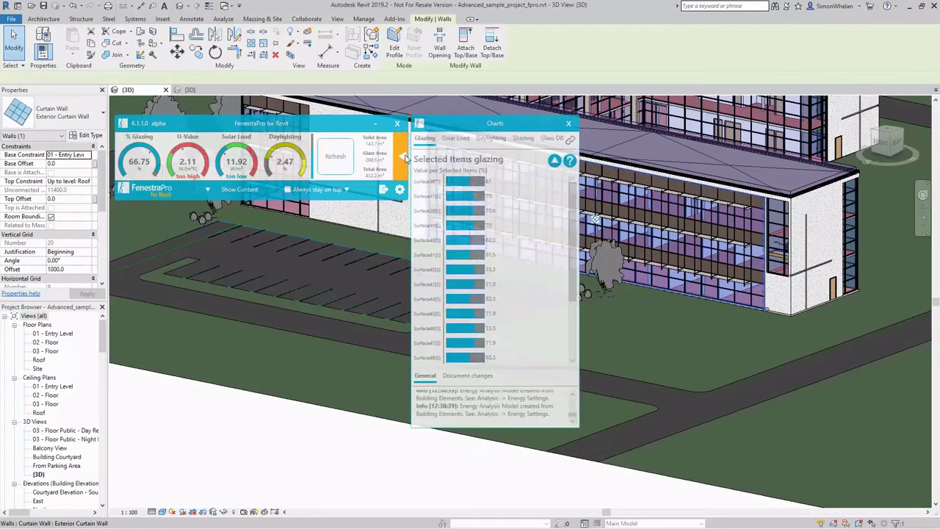
pyautogui.click(457, 139)
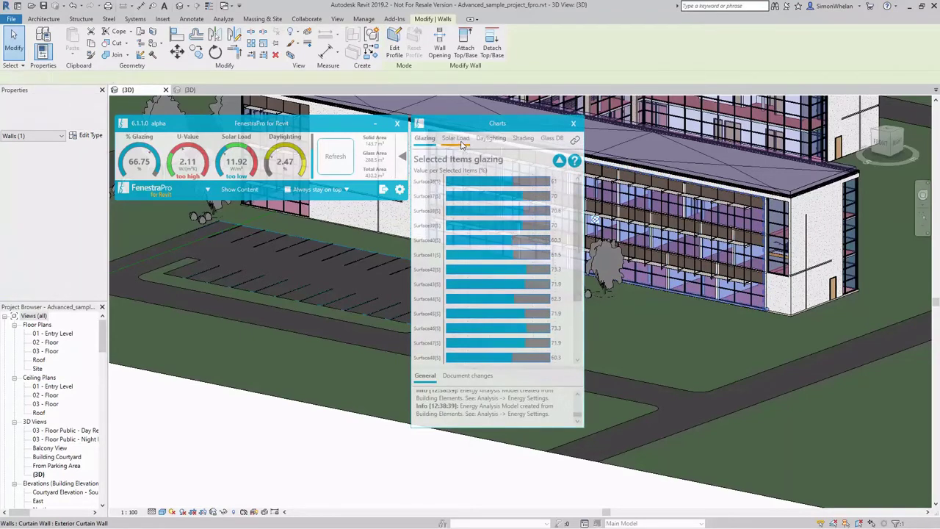
pyautogui.click(492, 139)
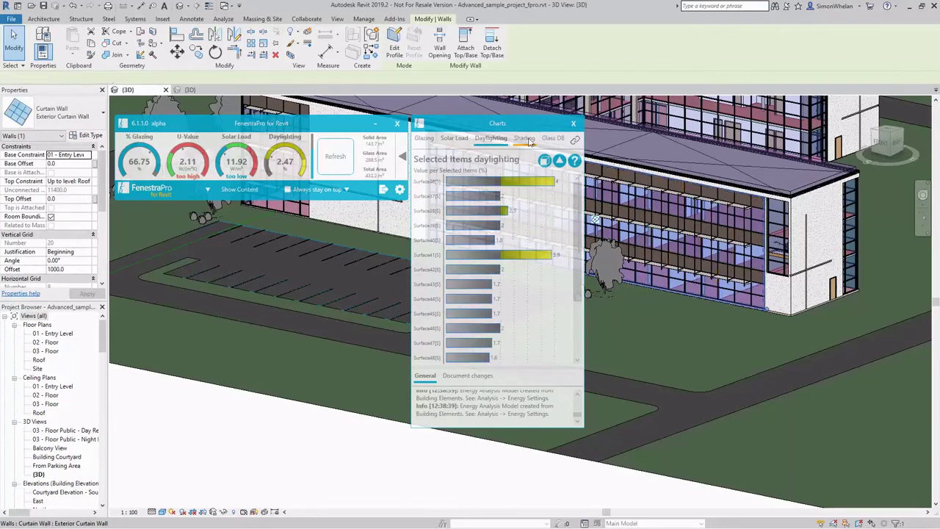
pyautogui.click(525, 139)
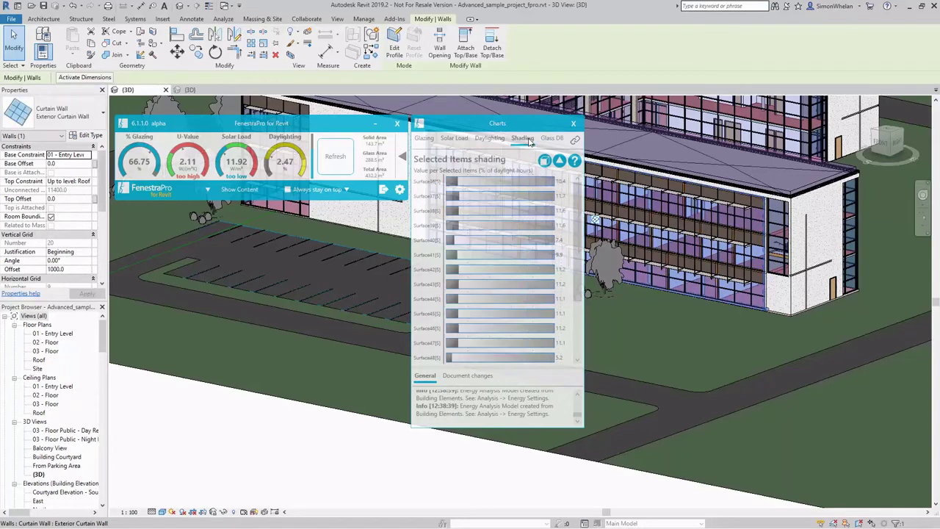
pyautogui.click(491, 139)
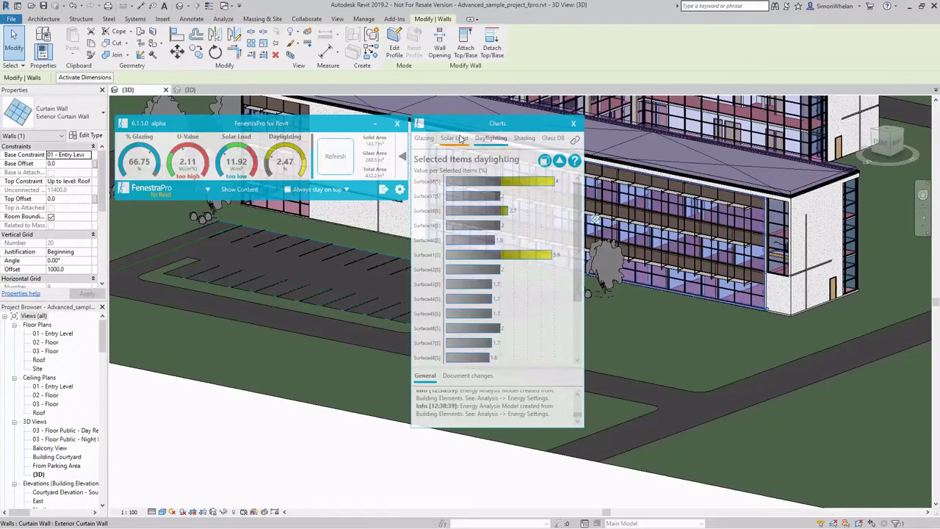
pyautogui.click(461, 139)
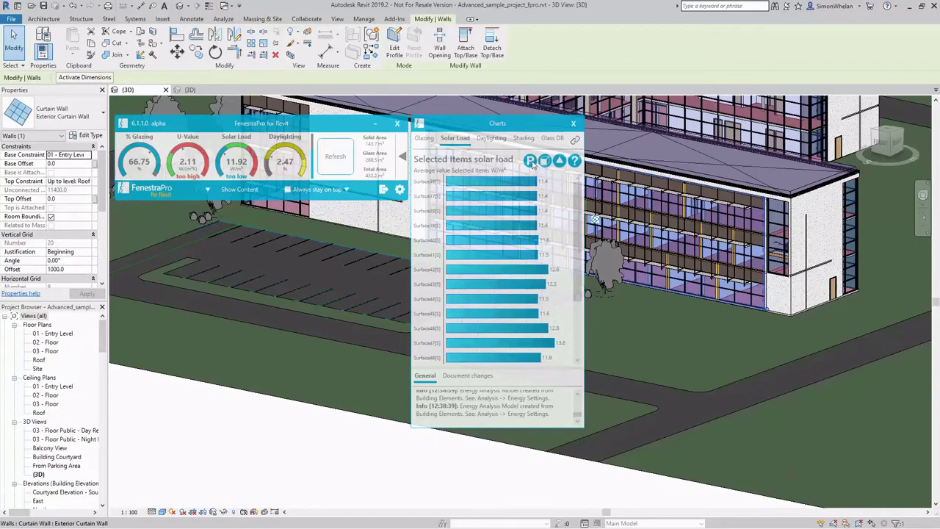
# Switch the selected curtain wall's solar load chart from average to peak values.
pyautogui.click(531, 160)
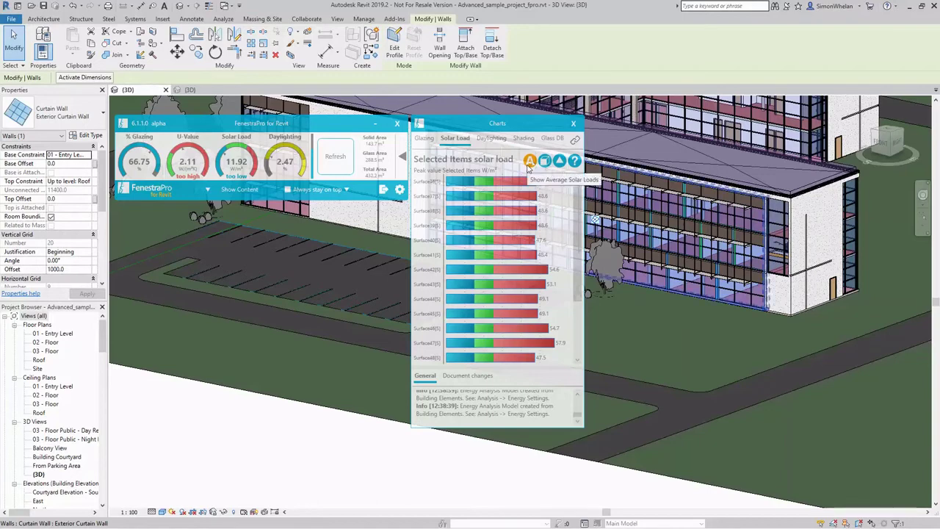
pyautogui.click(499, 220)
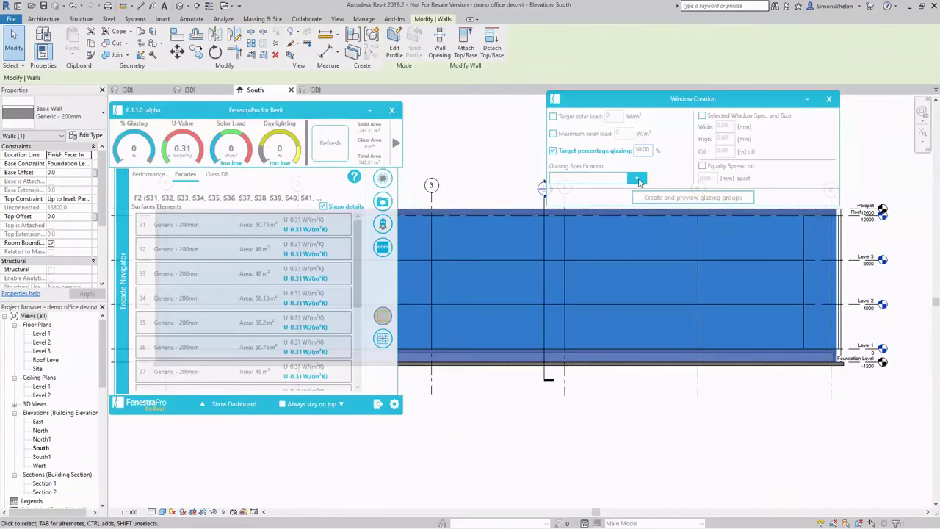
# Create equally spread 1,000 × 2,000 mm windows with 600 mm cill on the south facade, using ClimaGuard Premium2 glass and 30% target glazing.
pyautogui.click(637, 179)
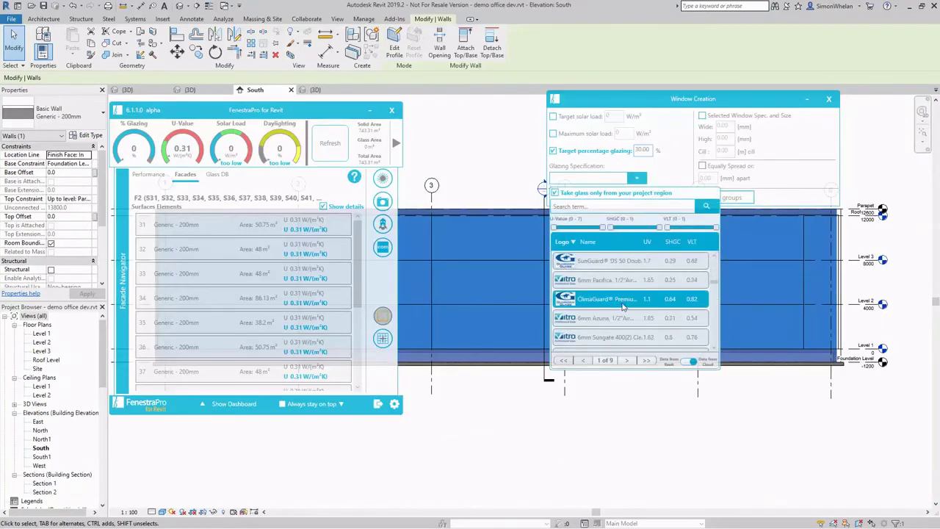
pyautogui.click(625, 305)
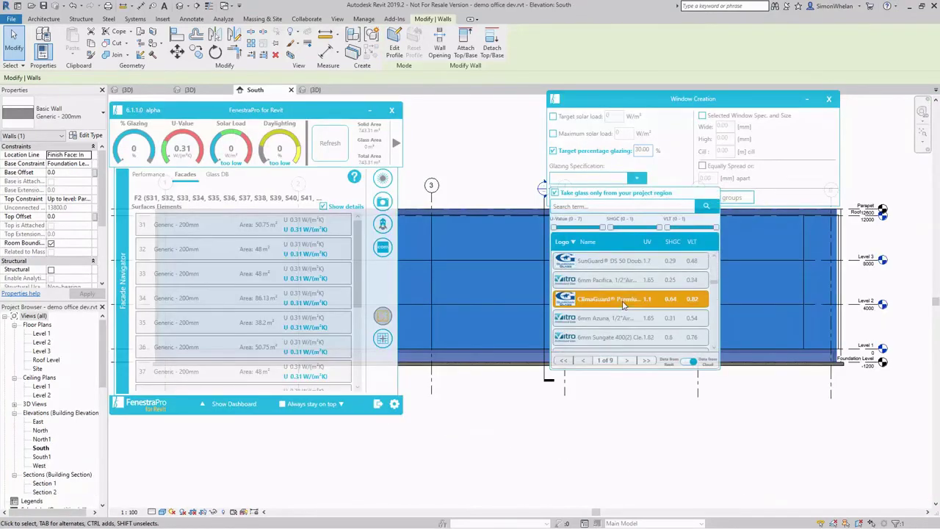
pyautogui.click(723, 116)
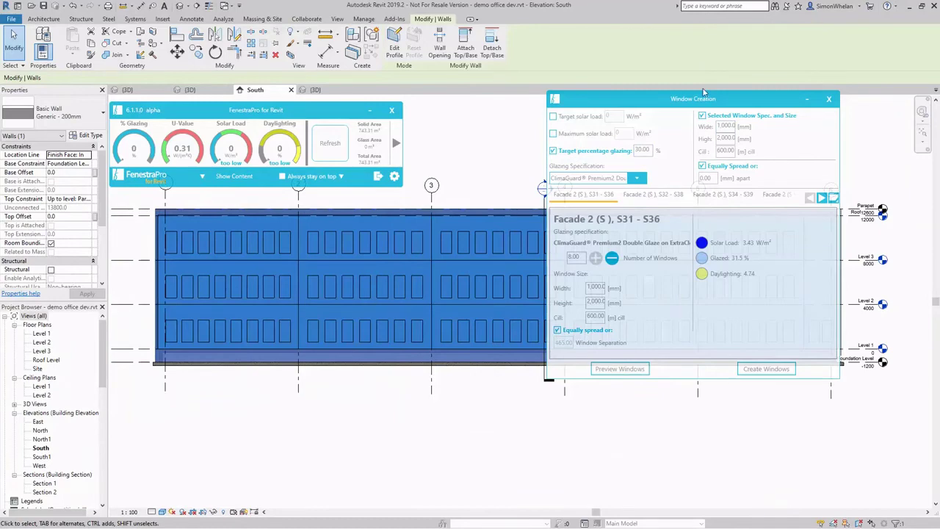
pyautogui.moveTo(705, 98)
pyautogui.mouseDown()
pyautogui.moveTo(748, 289)
pyautogui.moveTo(723, 397)
pyautogui.moveTo(718, 99)
pyautogui.mouseUp()
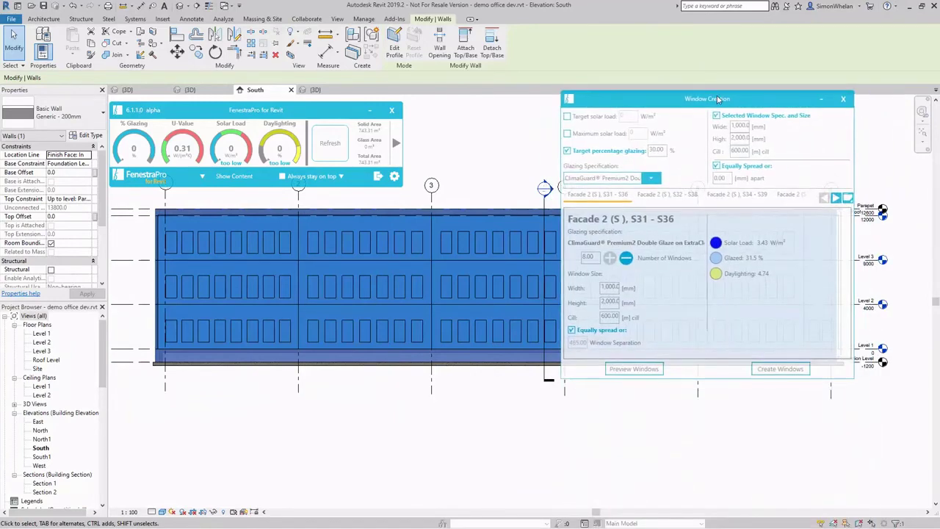
pyautogui.click(773, 372)
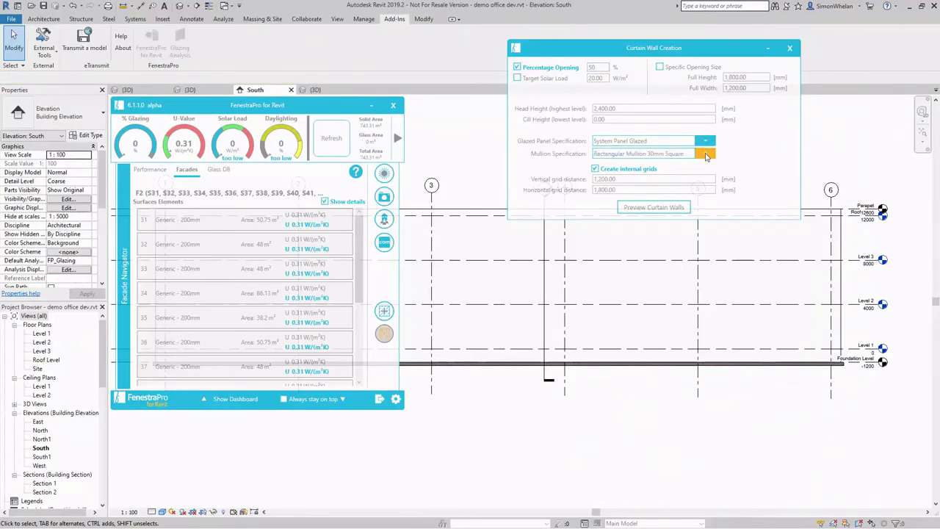
# Preview all curtain walls for the south facade with 50% opening, System Panel Glazed panels and Rectangular Mullion 30mm Square.
pyautogui.click(705, 154)
pyautogui.click(705, 155)
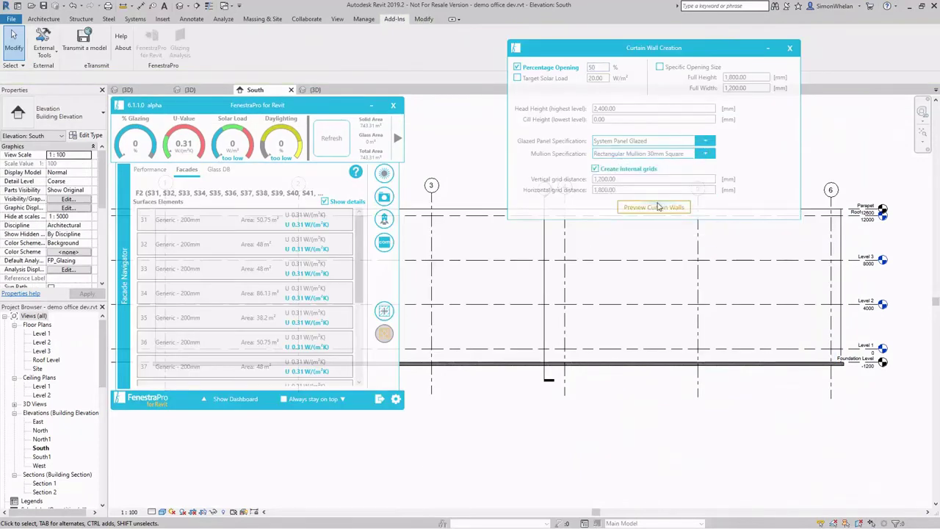
pyautogui.click(649, 208)
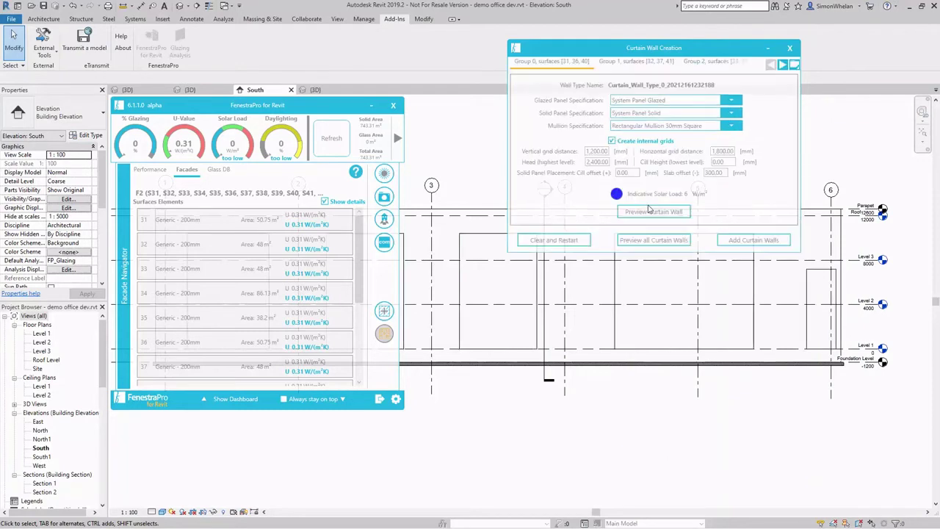
pyautogui.click(679, 240)
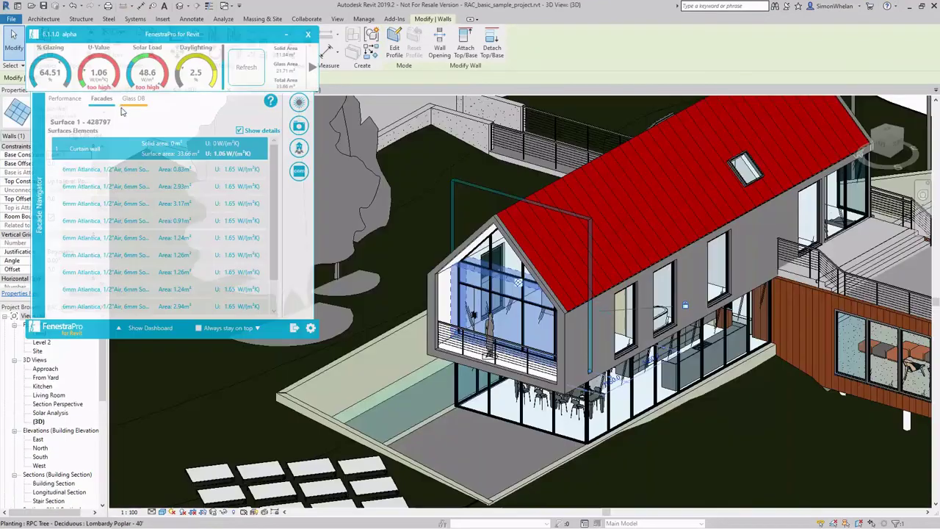
# Filter the glass database for the selected gable curtain wall to max U-value 12.63, max heat gain 27.71 and min daylighting 0.27.
pyautogui.click(130, 101)
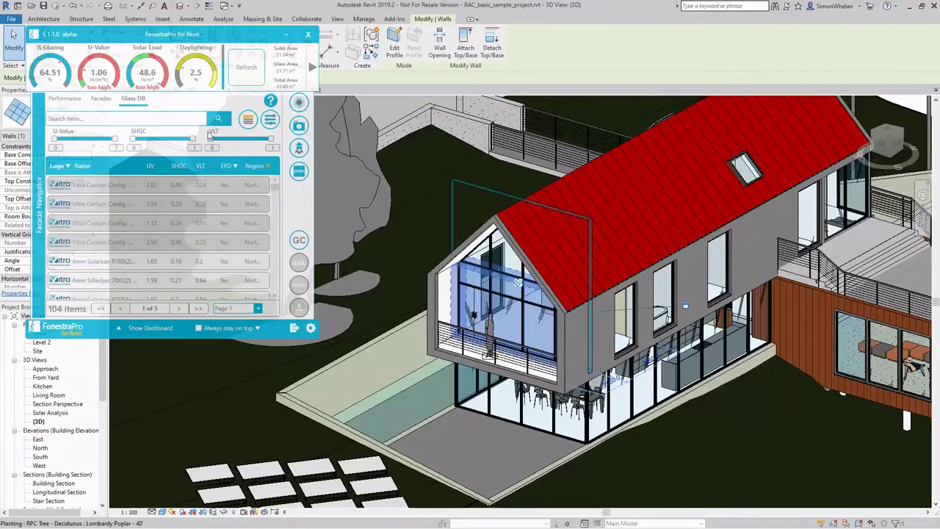
pyautogui.click(270, 126)
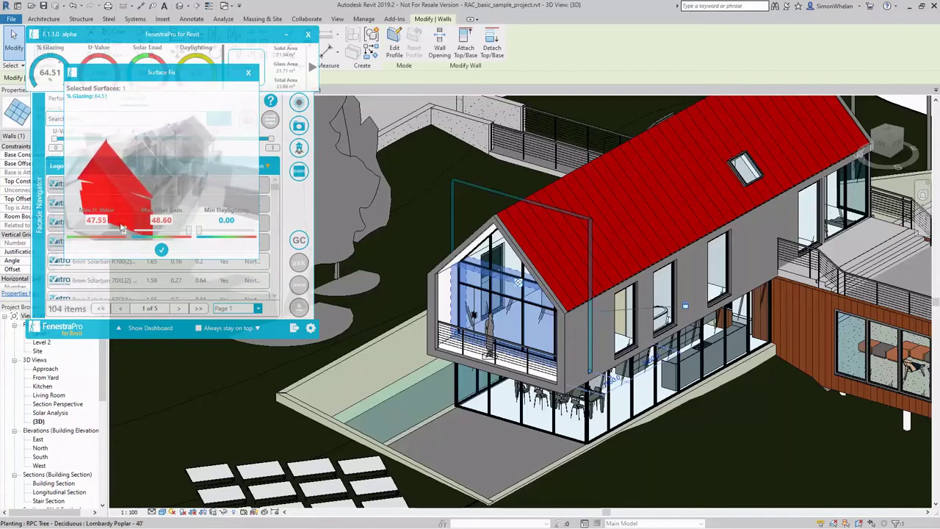
pyautogui.moveTo(122, 227); pyautogui.dragTo(107, 230)
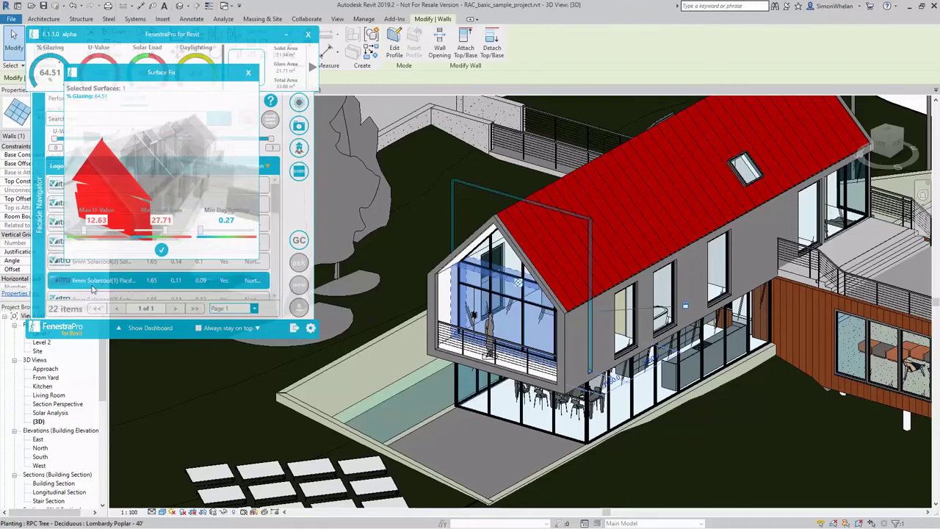
# Browse the filtered glass list and pick a suitable glass for the selected curtain wall.
pyautogui.scroll(-3, 97, 276)
pyautogui.scroll(-3, 97, 276)
pyautogui.scroll(5, 96, 277)
pyautogui.scroll(-1, 97, 279)
pyautogui.click(98, 279)
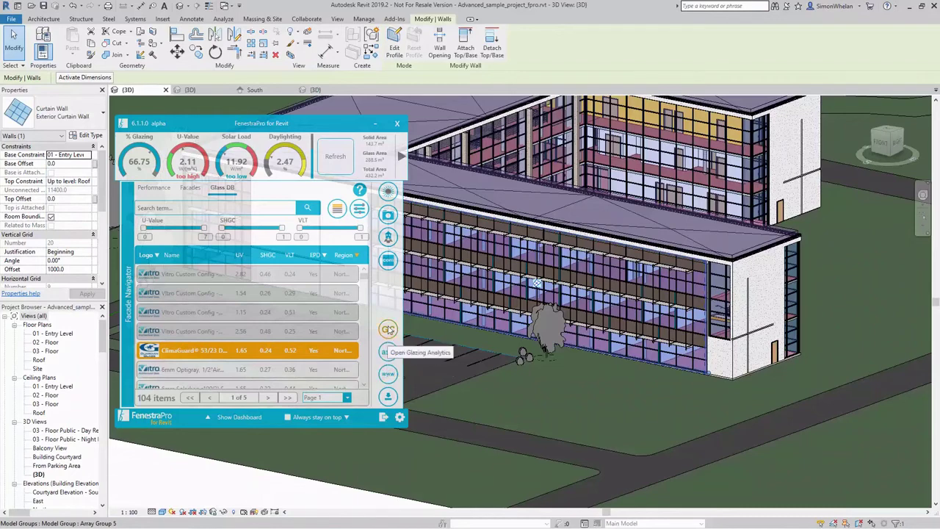
# Open the manufacturer's web page for ClimaGuard 53/23 and read through its 53/23 flyer.
pyautogui.click(387, 376)
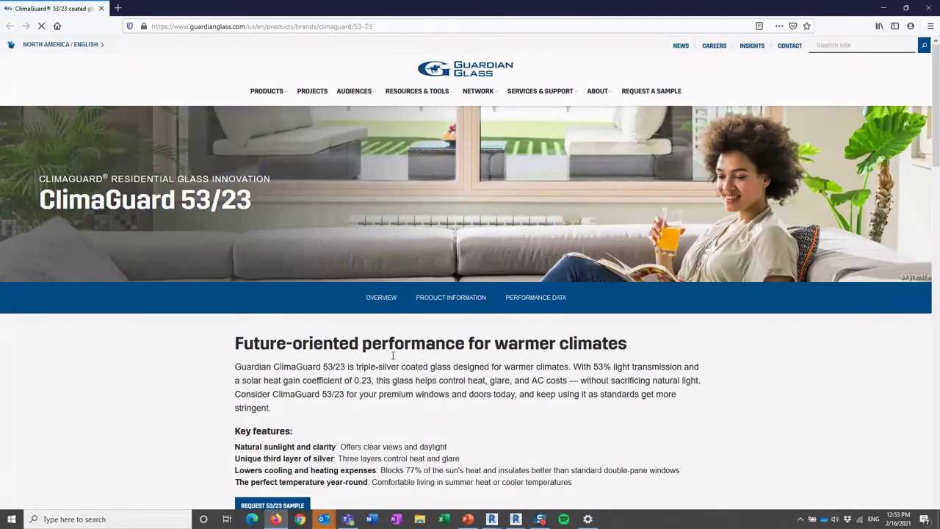
pyautogui.scroll(-5, 348, 181)
pyautogui.scroll(-3, 348, 181)
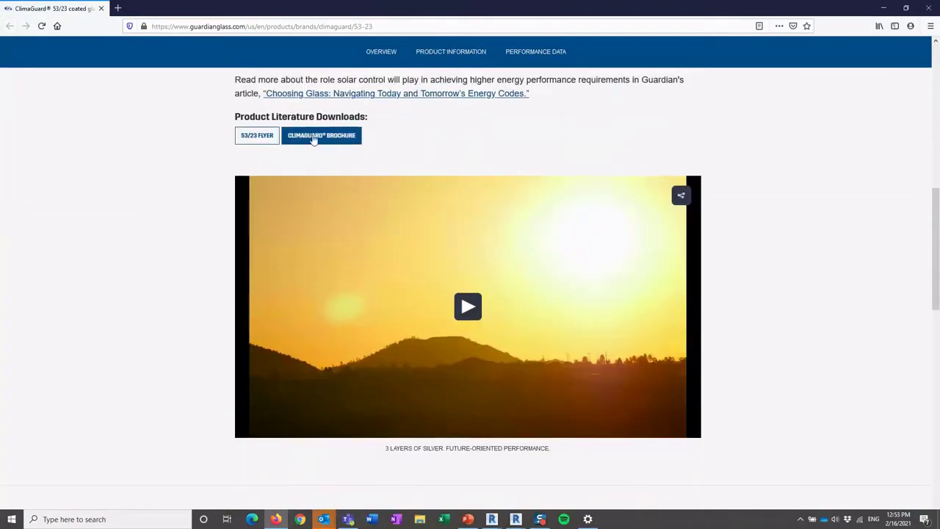
pyautogui.click(269, 139)
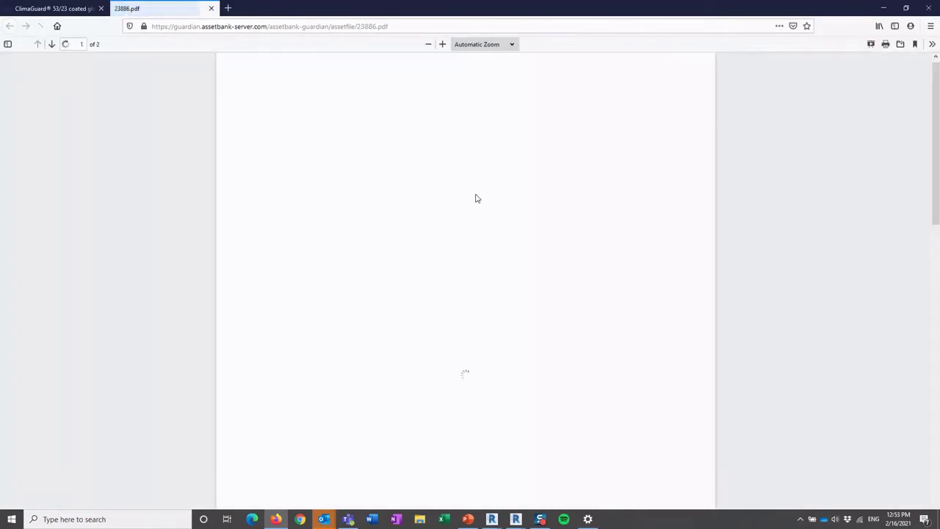
pyautogui.scroll(-3, 502, 211)
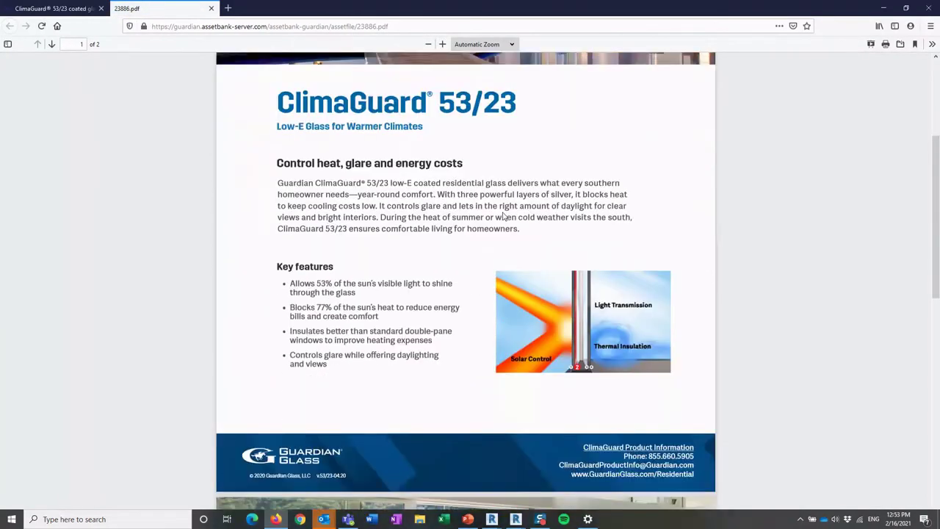
pyautogui.scroll(-5, 502, 212)
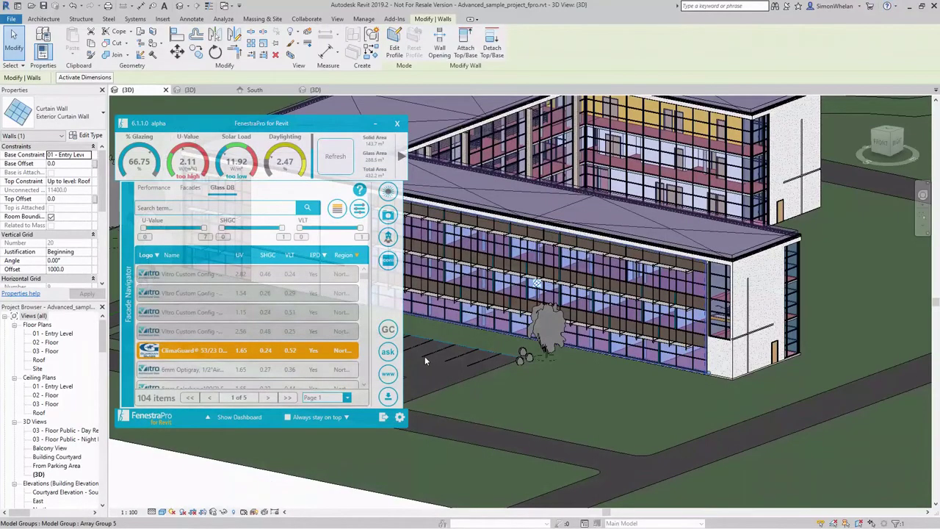
# Open Vitro's glazing configurator from the glass database and set the outside layer to 12mm (1/2") uncoated Azuria glass.
pyautogui.click(388, 330)
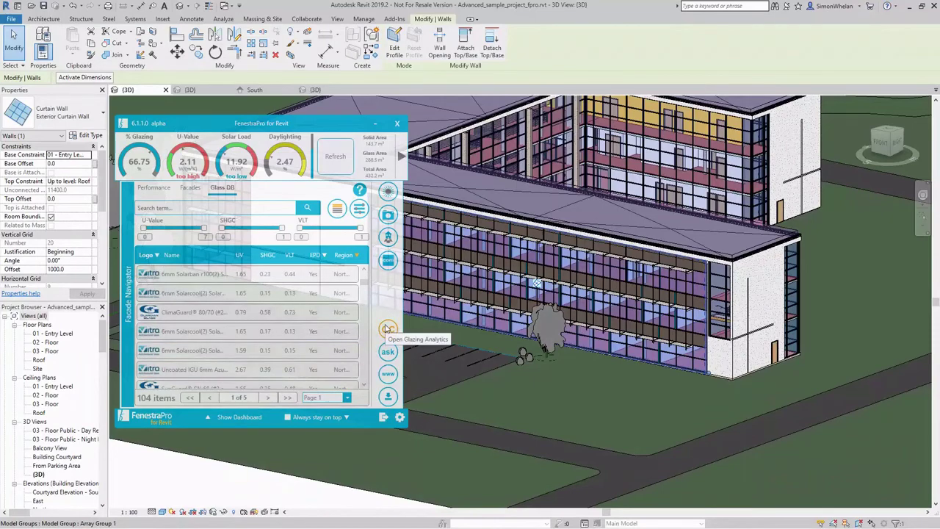
pyautogui.click(388, 329)
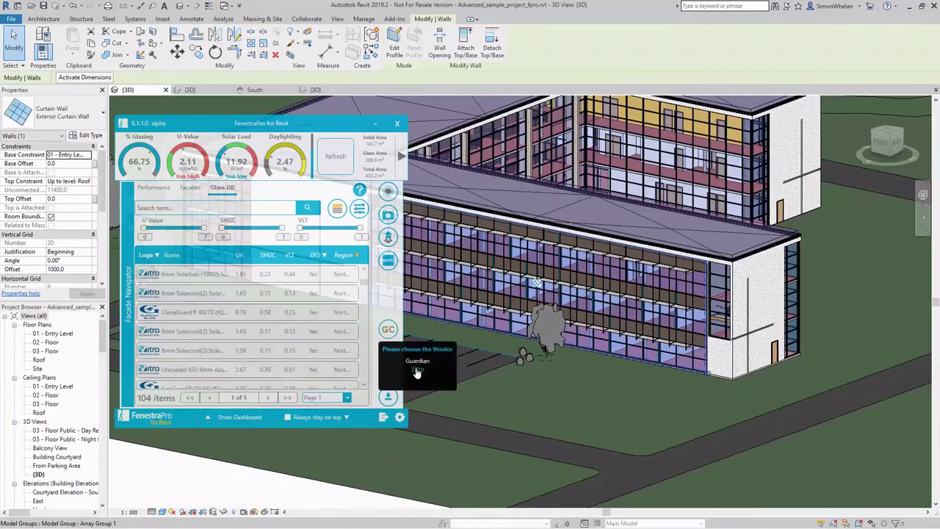
pyautogui.click(417, 370)
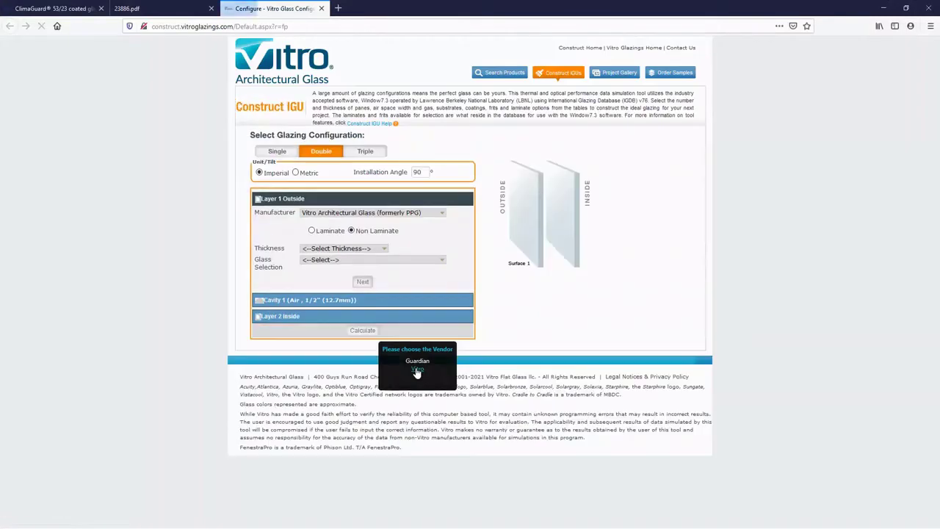
pyautogui.click(373, 251)
pyautogui.click(330, 349)
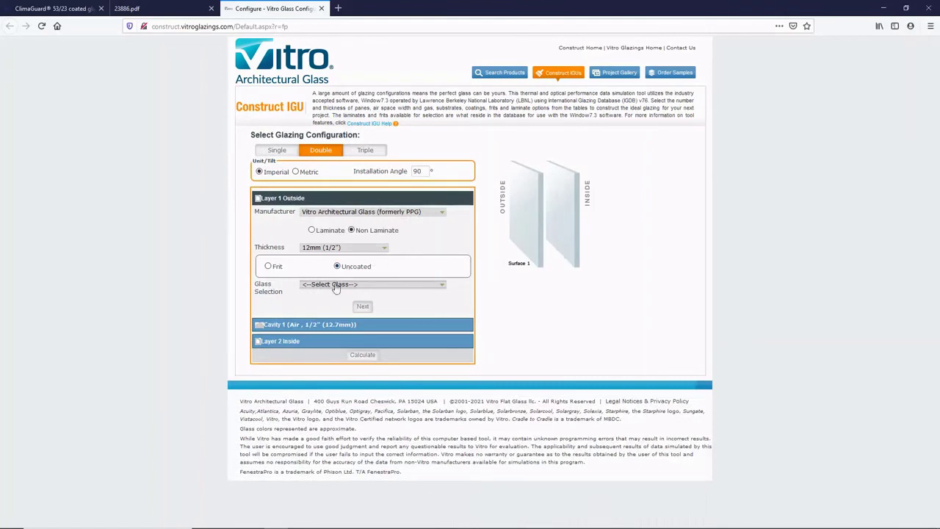
pyautogui.click(335, 285)
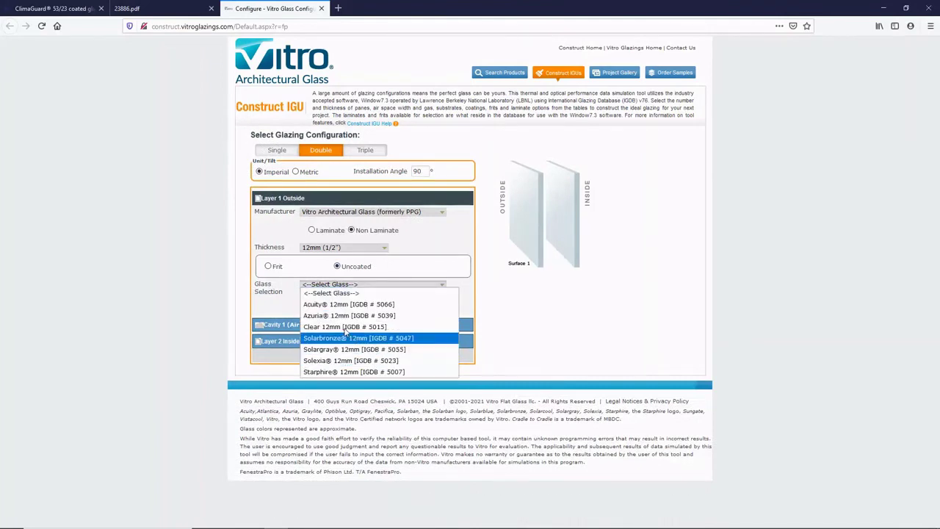
pyautogui.click(347, 316)
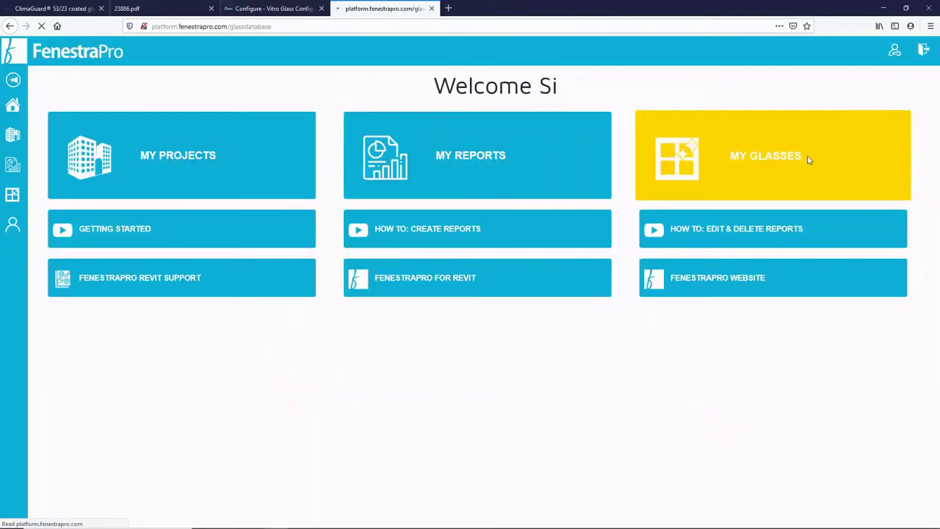
# Open the Solarbronze 6mm and Solargray 6mm makeup in the custom glass list, view its email sharing form and close it.
pyautogui.click(806, 158)
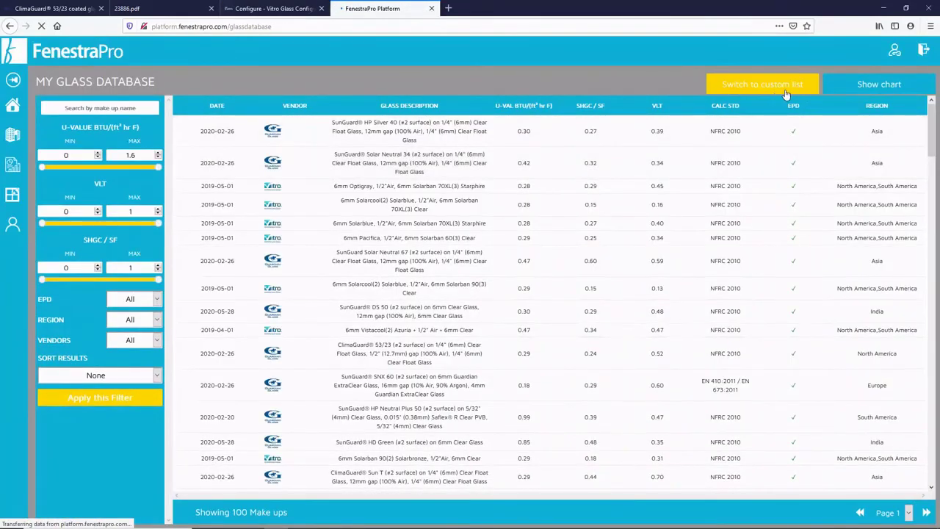
pyautogui.click(775, 87)
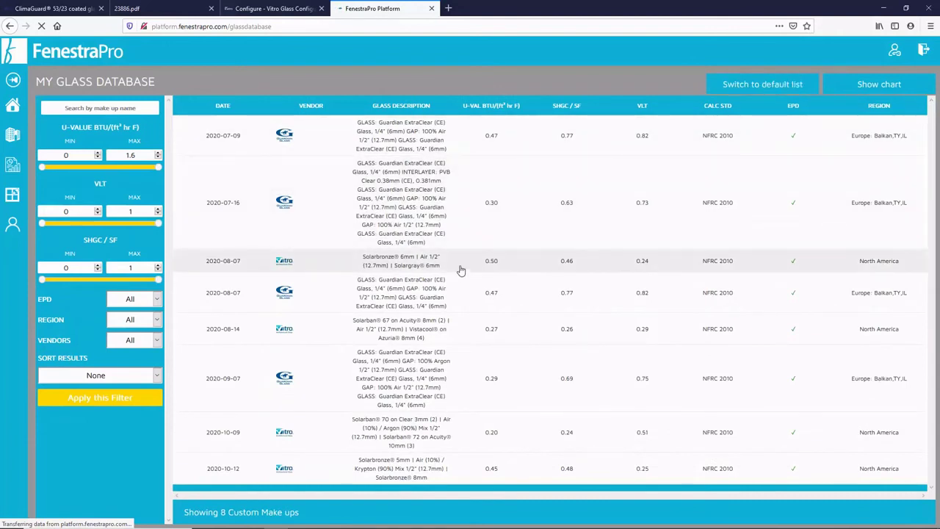
pyautogui.click(460, 268)
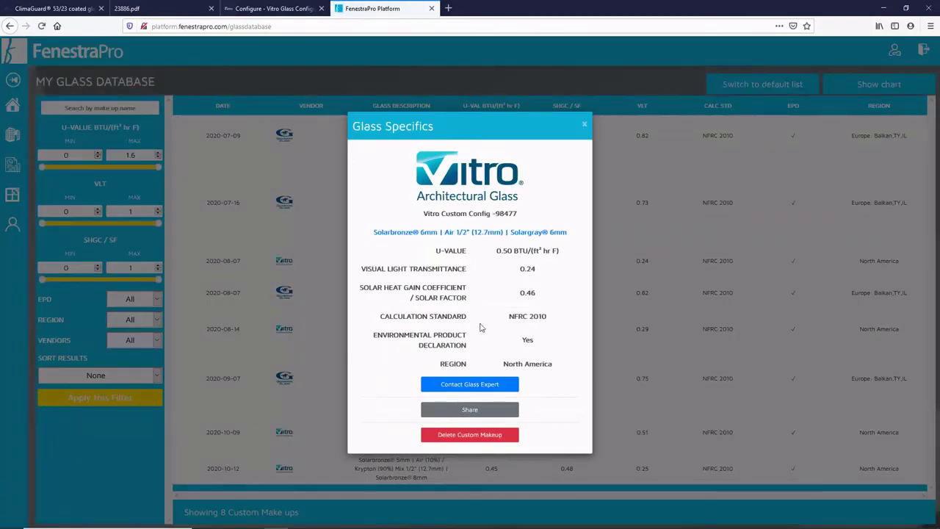
pyautogui.click(477, 409)
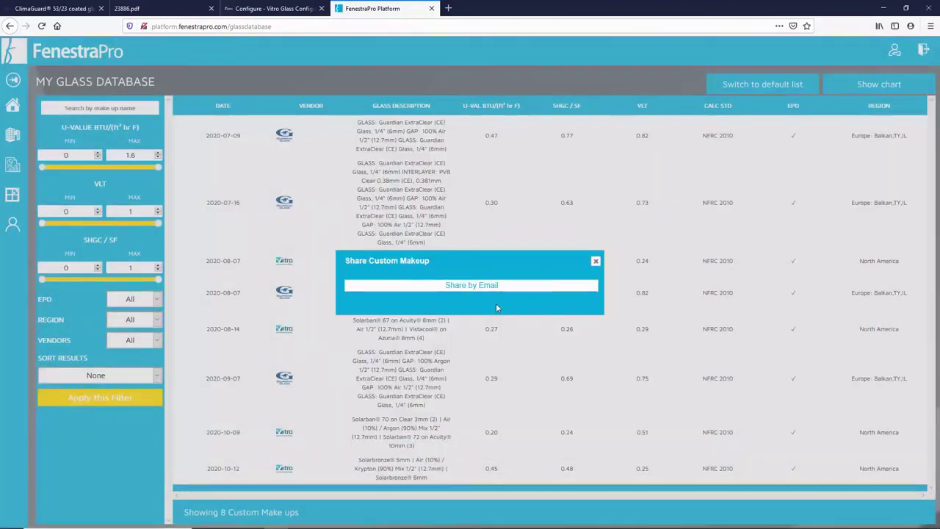
pyautogui.click(496, 287)
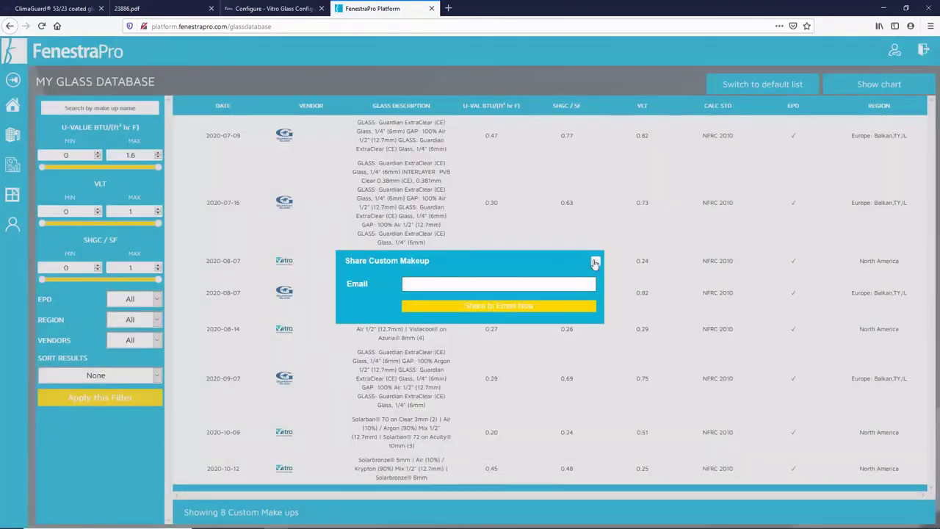
pyautogui.click(594, 263)
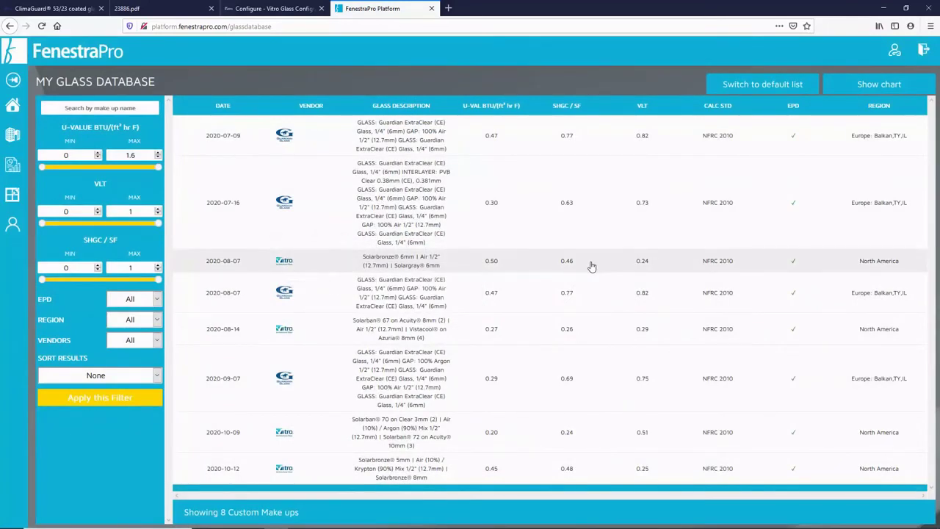
# Switch back to Revit, create an online report of RAC_basic_sample_project and view it on the FenestraPro platform.
pyautogui.click(885, 8)
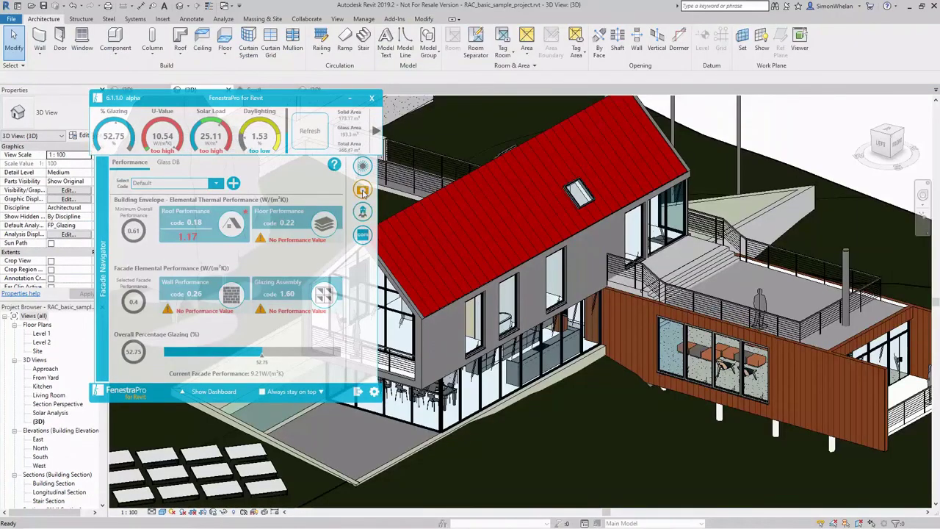
pyautogui.click(362, 190)
pyautogui.click(246, 156)
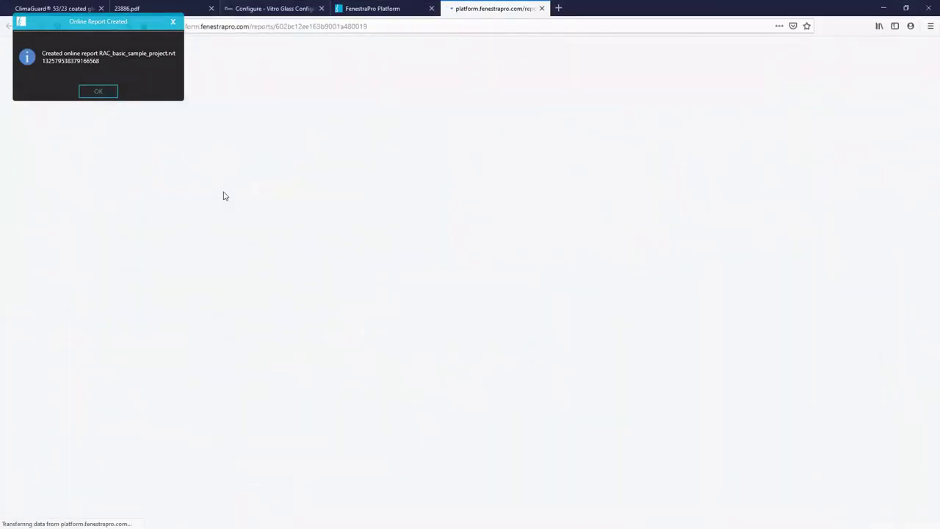
pyautogui.click(107, 92)
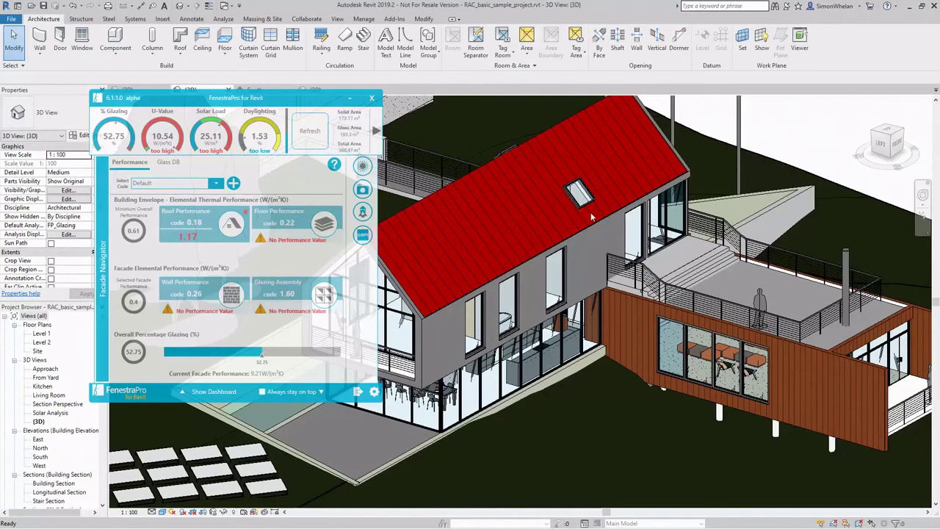
pyautogui.click(909, 9)
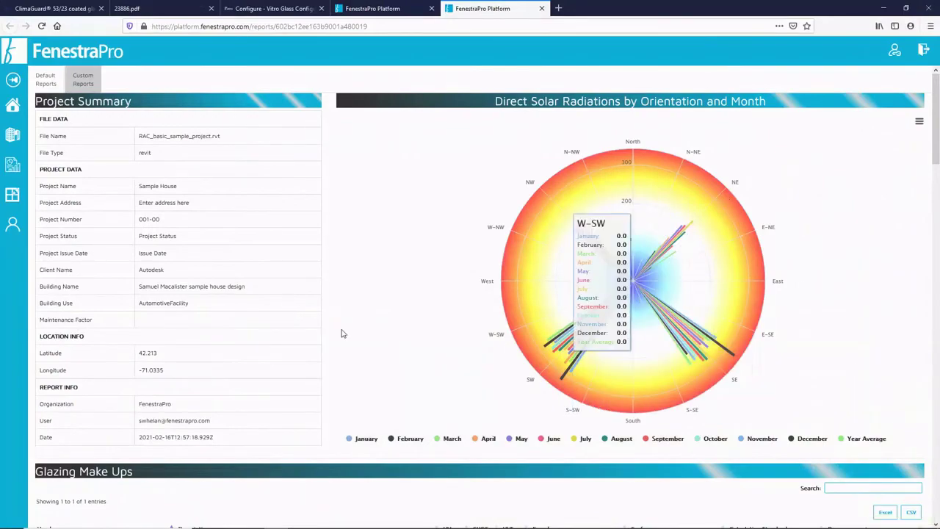
# Look through the online report's glazing make-ups, surface heat gain and daylight charts, surface list and opening list, and return to the project summary.
pyautogui.scroll(-9, 317, 204)
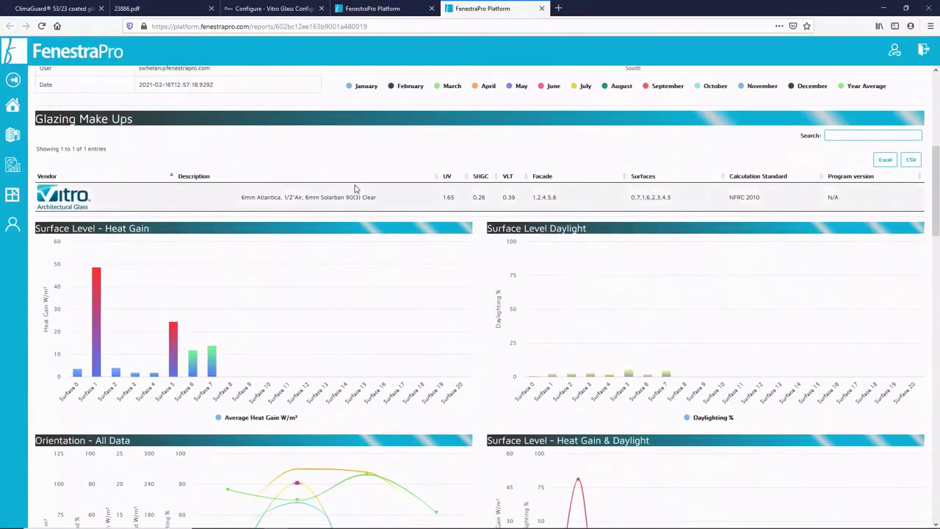
pyautogui.scroll(-8, 381, 192)
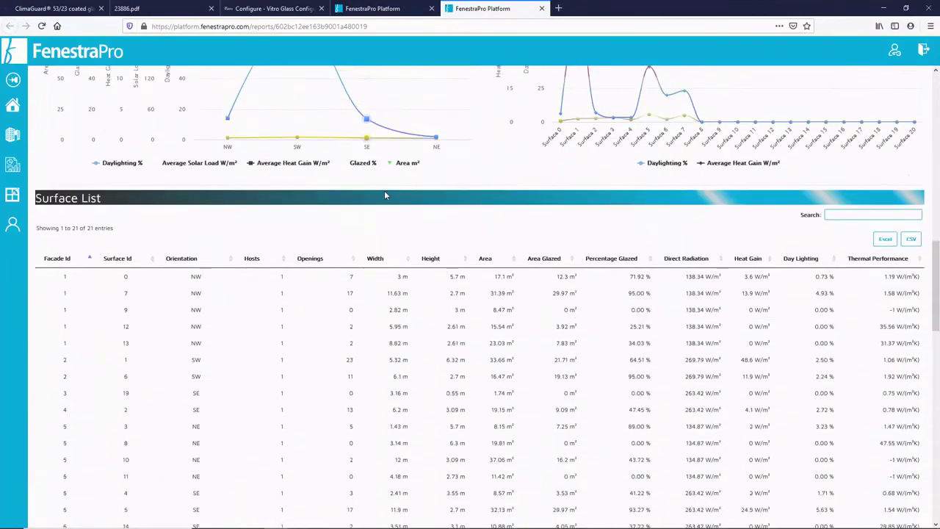
pyautogui.scroll(-1, 577, 223)
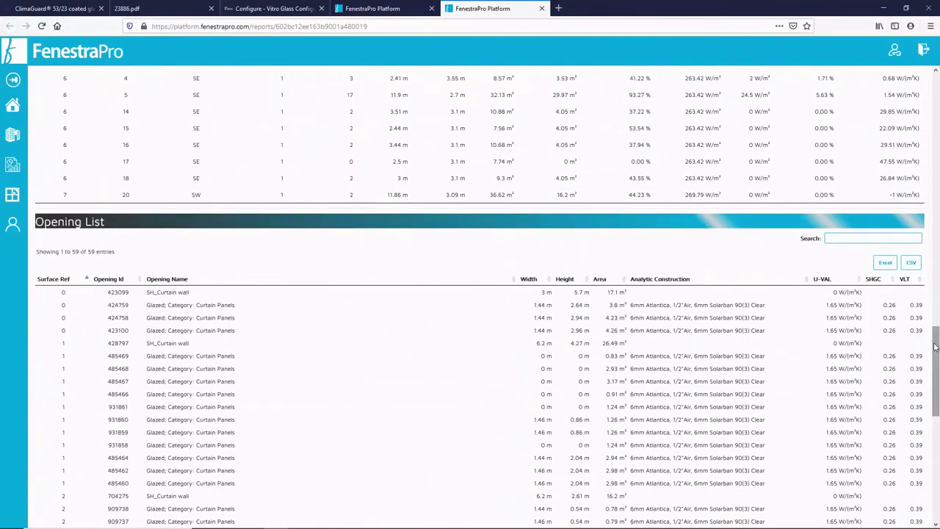
pyautogui.moveTo(937, 338); pyautogui.dragTo(934, 99)
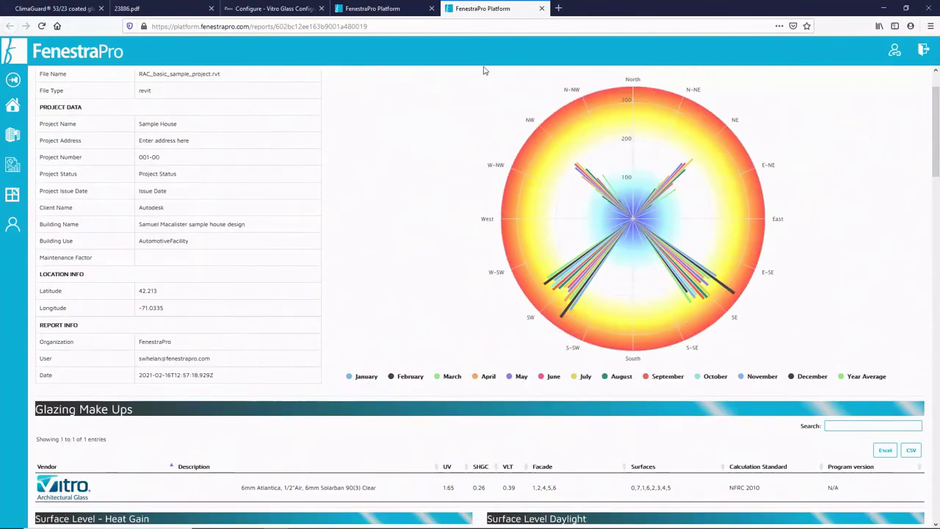
pyautogui.scroll(1, 470, 74)
# Open the custom reports, review the WWR by Facade and orientation charts with their tables, and list the saved report templates.
pyautogui.click(85, 82)
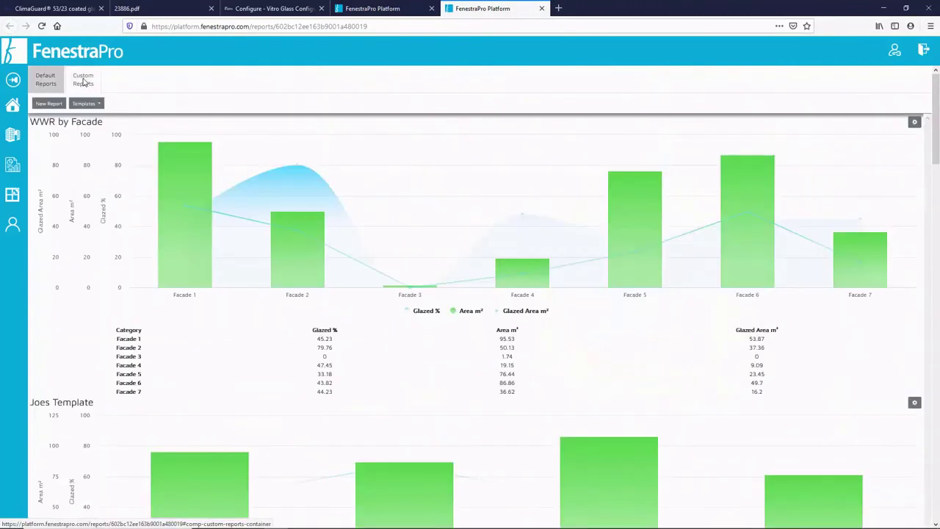
pyautogui.scroll(-3, 309, 225)
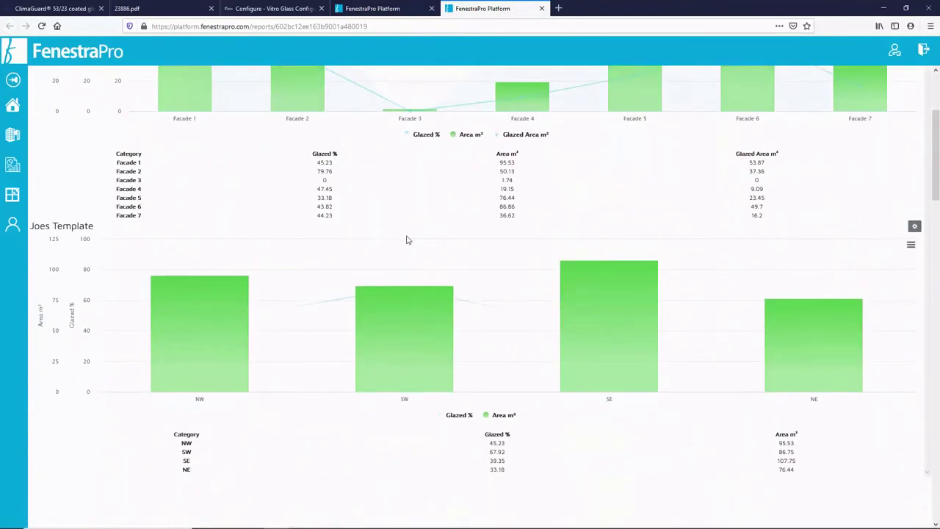
pyautogui.scroll(-3, 406, 239)
pyautogui.scroll(3, 417, 245)
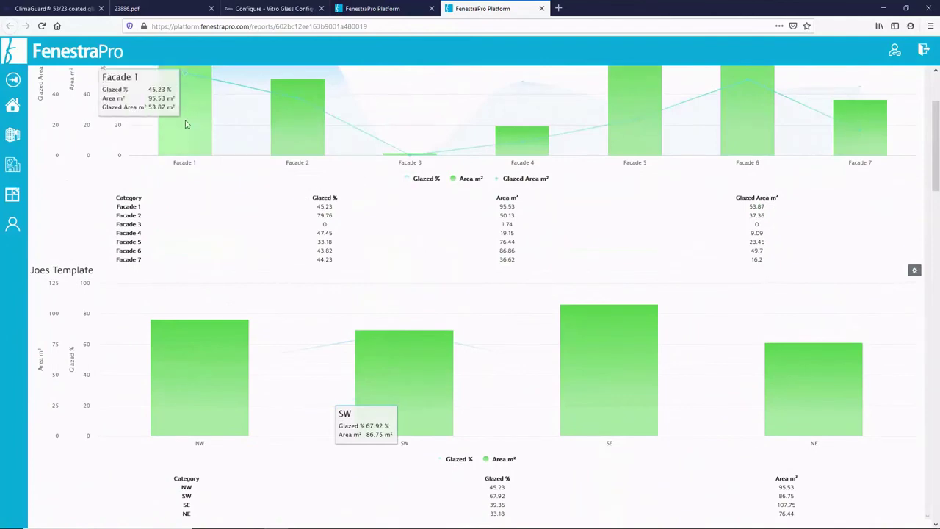
pyautogui.scroll(2, 172, 90)
pyautogui.click(101, 104)
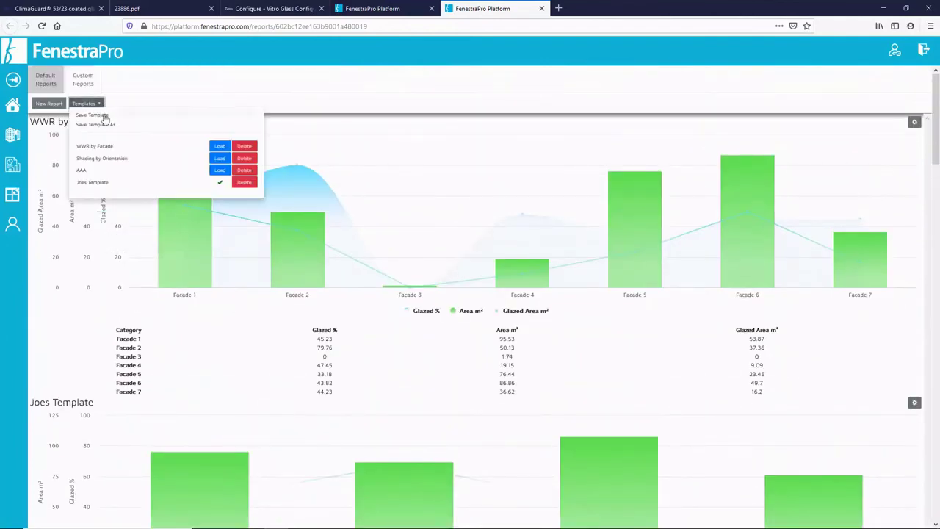
# Create a new custom report with Area and Monthly Solar Peaks grouped by Facades, and view its chart and table.
pyautogui.click(50, 104)
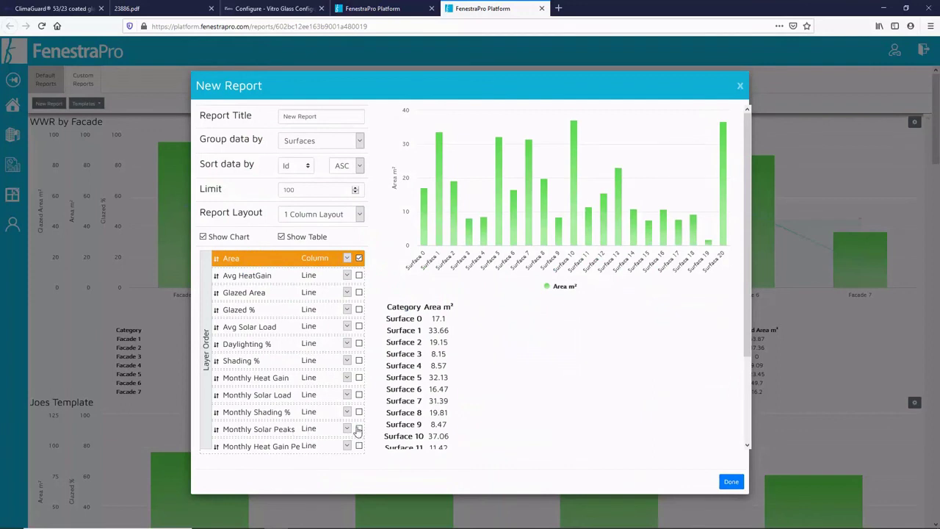
pyautogui.click(360, 429)
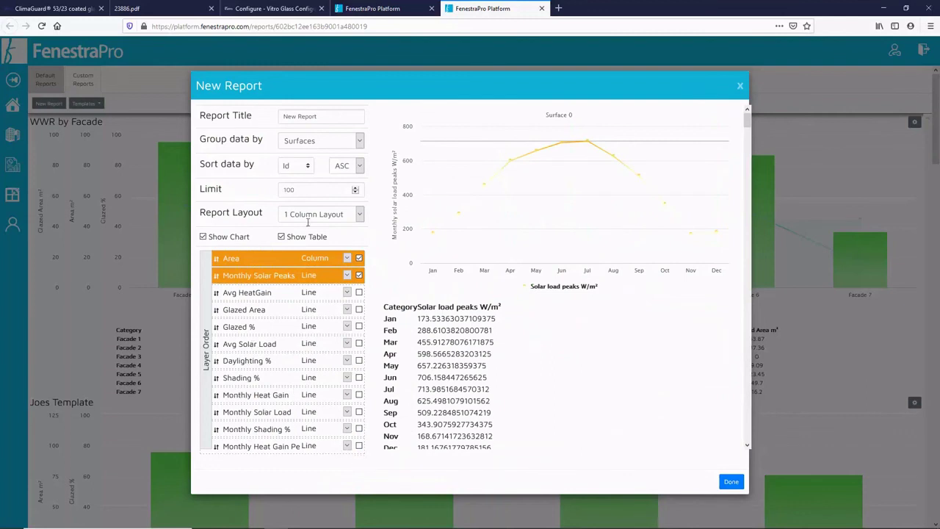
pyautogui.click(350, 146)
pyautogui.click(311, 170)
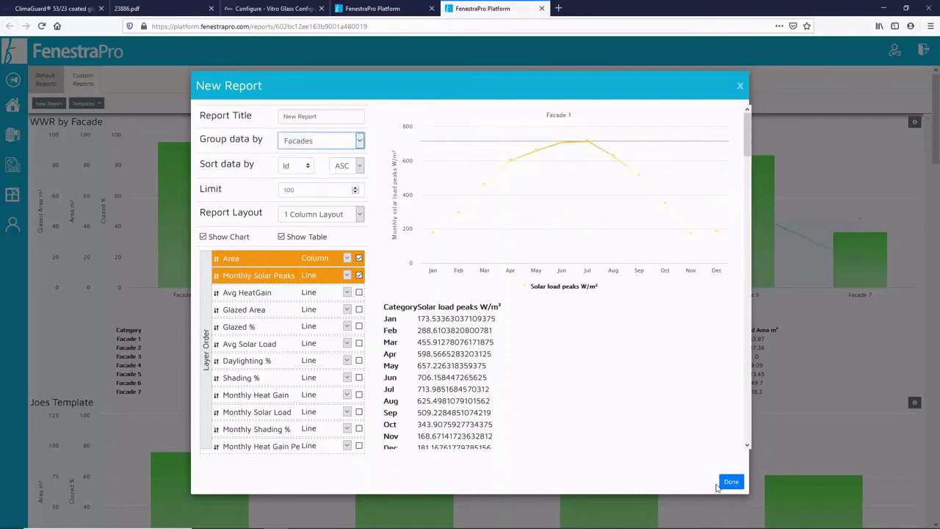
pyautogui.click(729, 482)
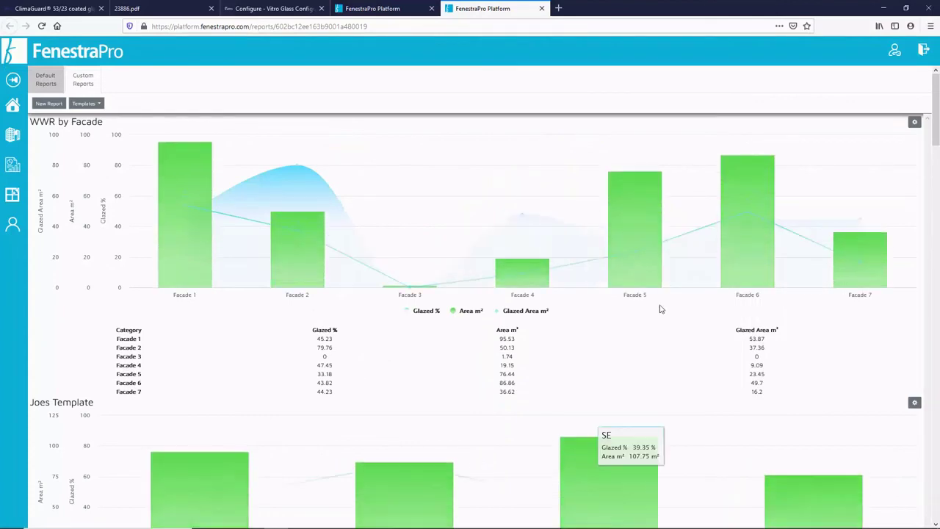
pyautogui.scroll(-5, 660, 309)
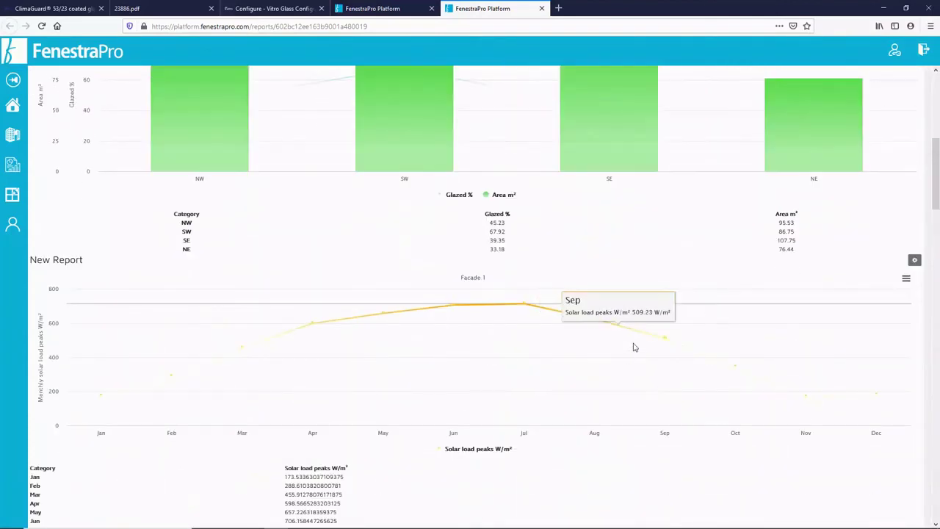
pyautogui.scroll(-2, 635, 316)
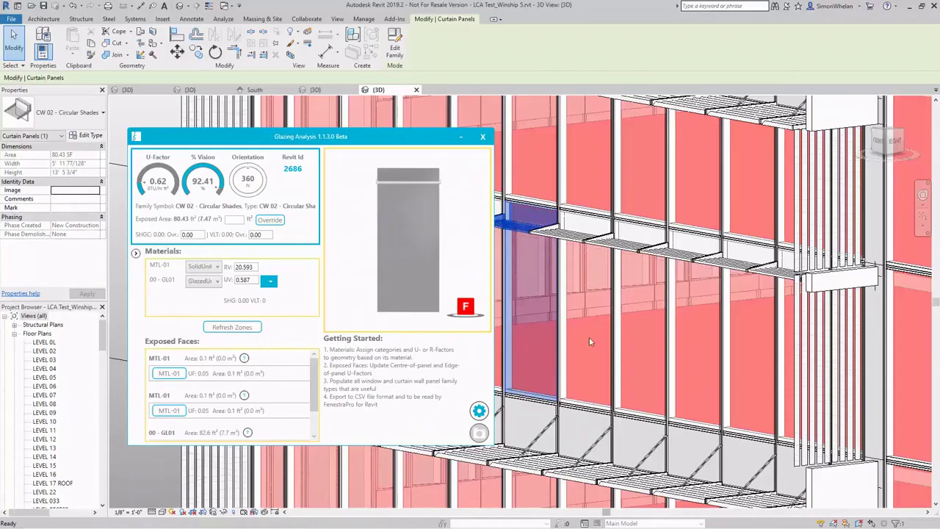
# In Revit's Glazing Analysis, inspect the selected curtain panel in 3D and assign 1/4" (6mm) Clear Float Glass to material 00 - GL01.
pyautogui.moveTo(428, 229)
pyautogui.mouseDown(button='middle')
pyautogui.moveTo(408, 239)
pyautogui.moveTo(442, 219)
pyautogui.mouseUp(button='middle')
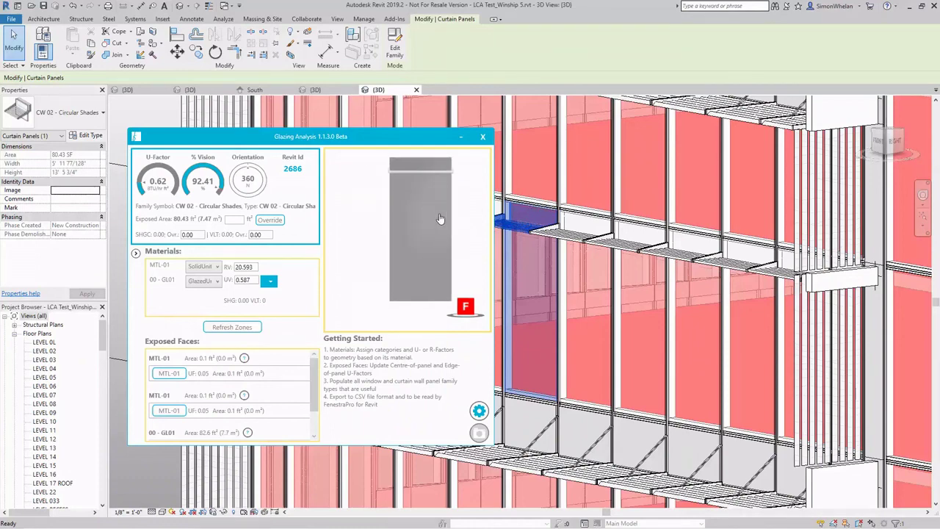
pyautogui.moveTo(436, 220); pyautogui.dragTo(394, 229, button='right')
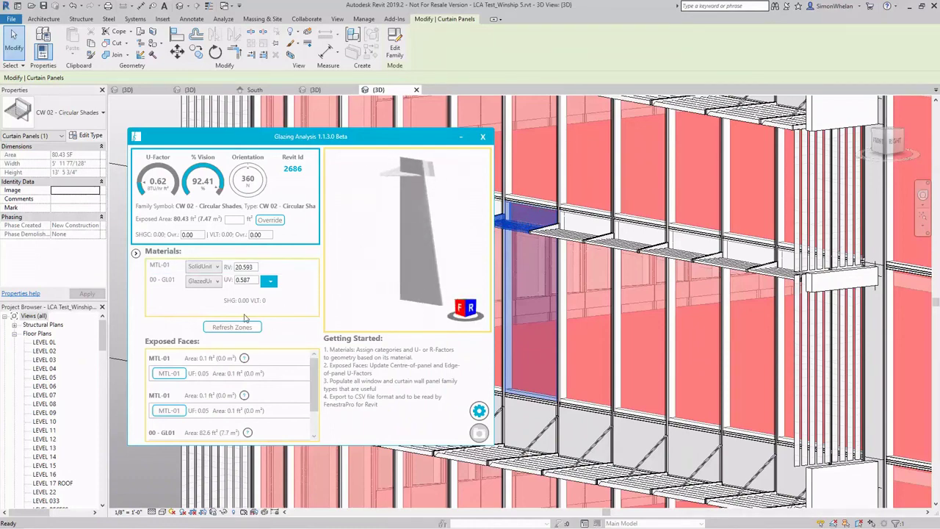
pyautogui.click(271, 280)
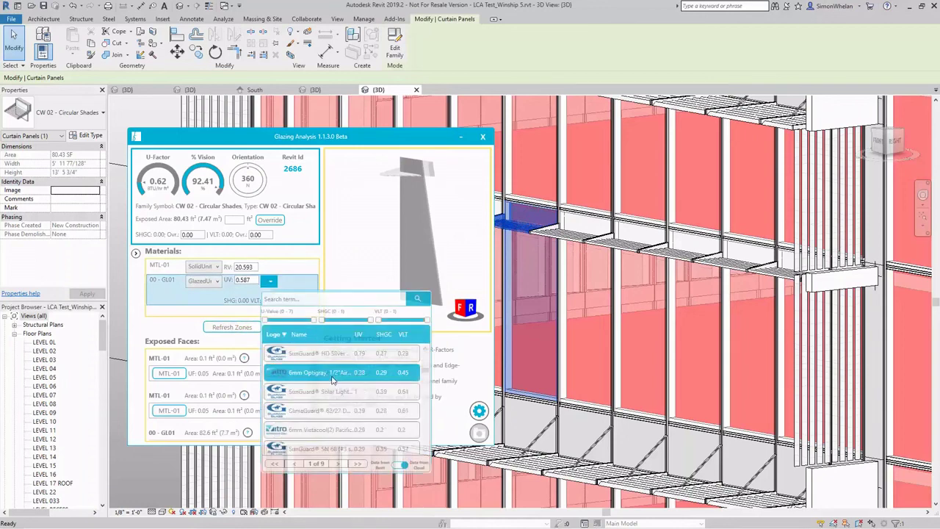
pyautogui.click(338, 397)
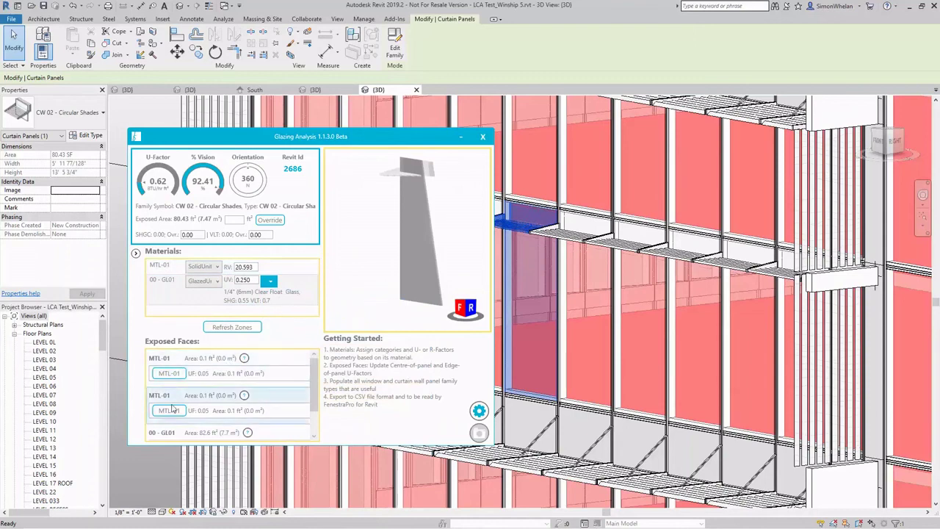
# Set Side 1 of the 00 - GL01 exposed face's glass zone to Frame as next zone, and check Sides 2 and 3.
pyautogui.scroll(-3, 220, 419)
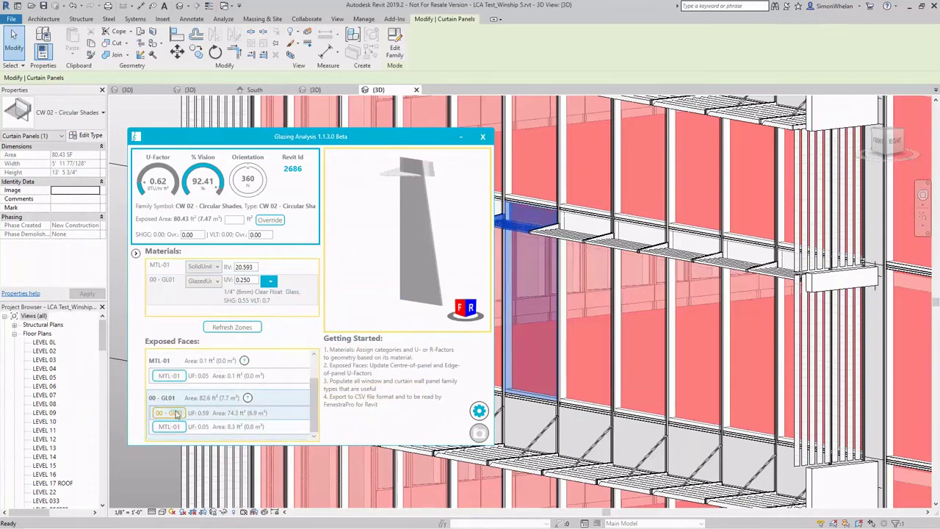
pyautogui.click(169, 413)
pyautogui.moveTo(402, 260); pyautogui.dragTo(284, 262, button='right')
pyautogui.click(364, 365)
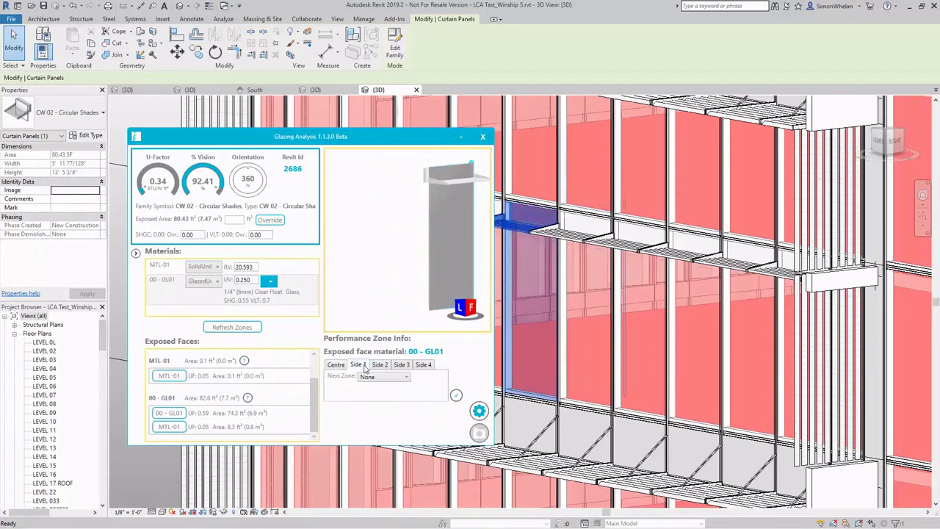
pyautogui.click(381, 378)
pyautogui.click(385, 400)
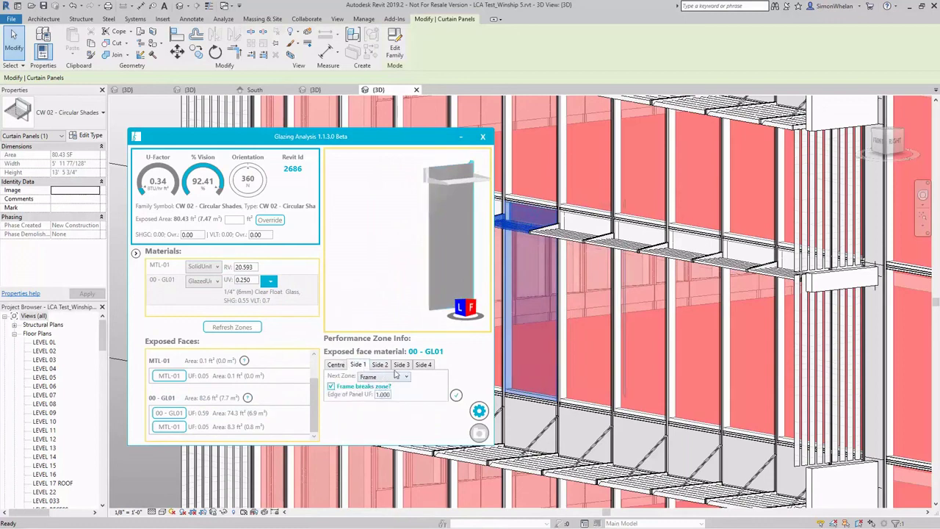
pyautogui.click(381, 366)
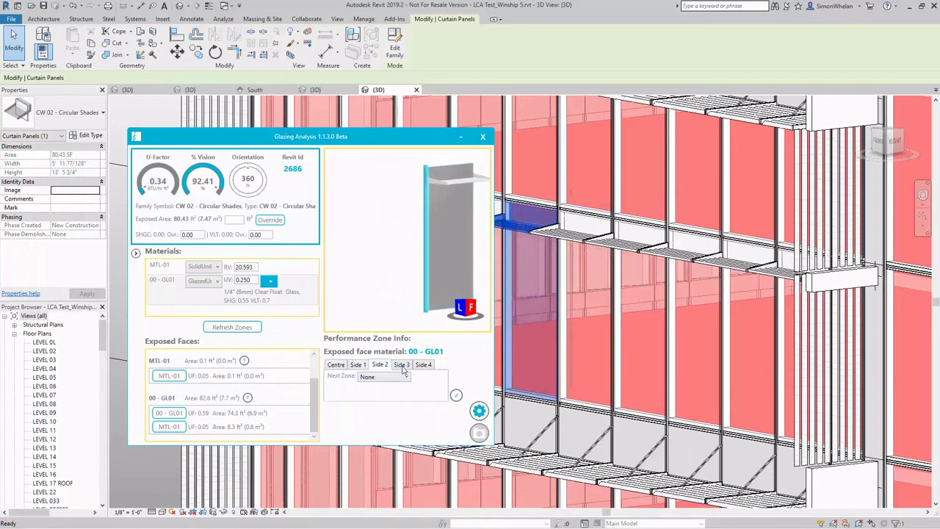
pyautogui.click(401, 366)
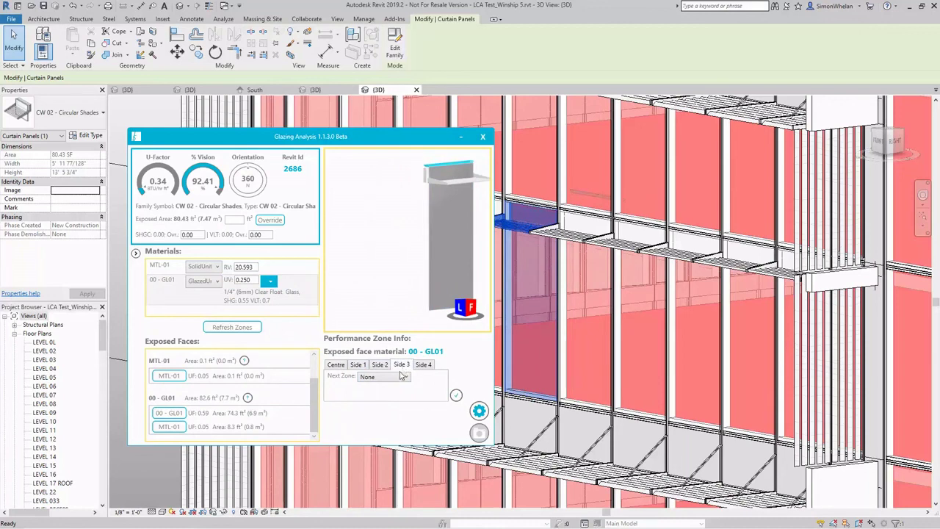